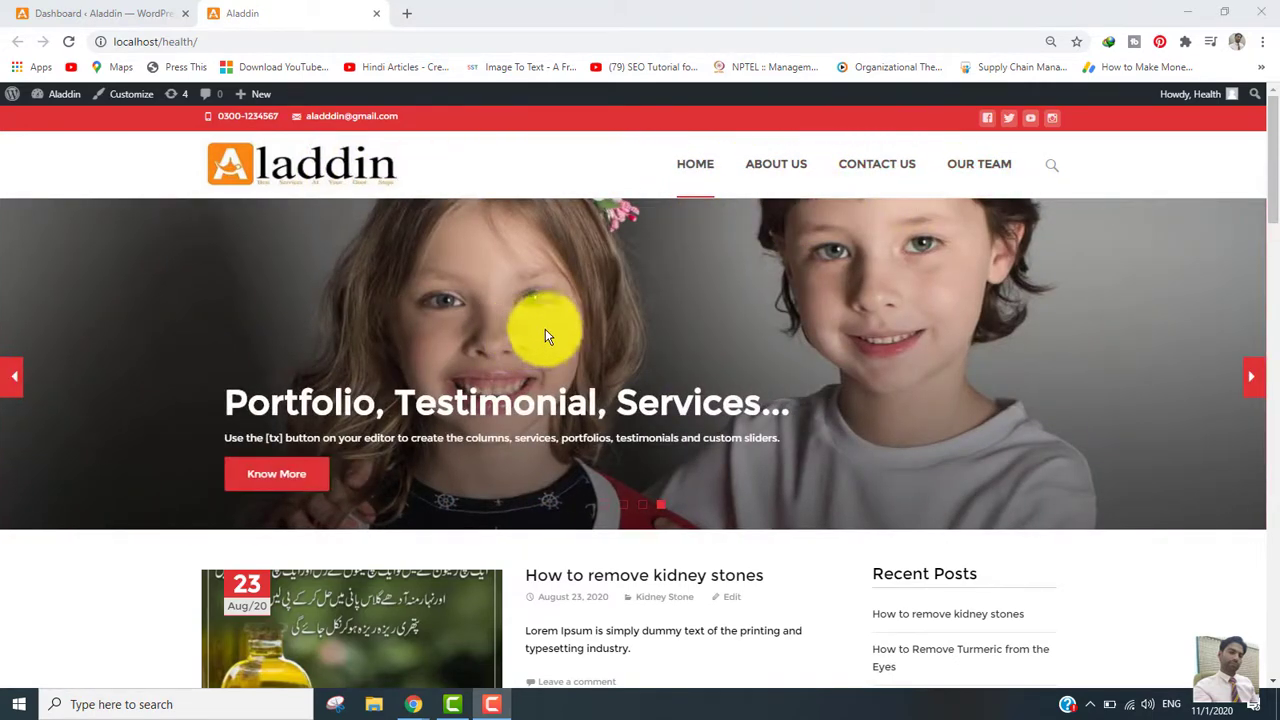
Step: Review the Aladdin site's home page from the header slider down to the footer widgets
{"action": "left_click_drag", "start_coordinate": [1266, 114], "coordinate": [1277, 228]}
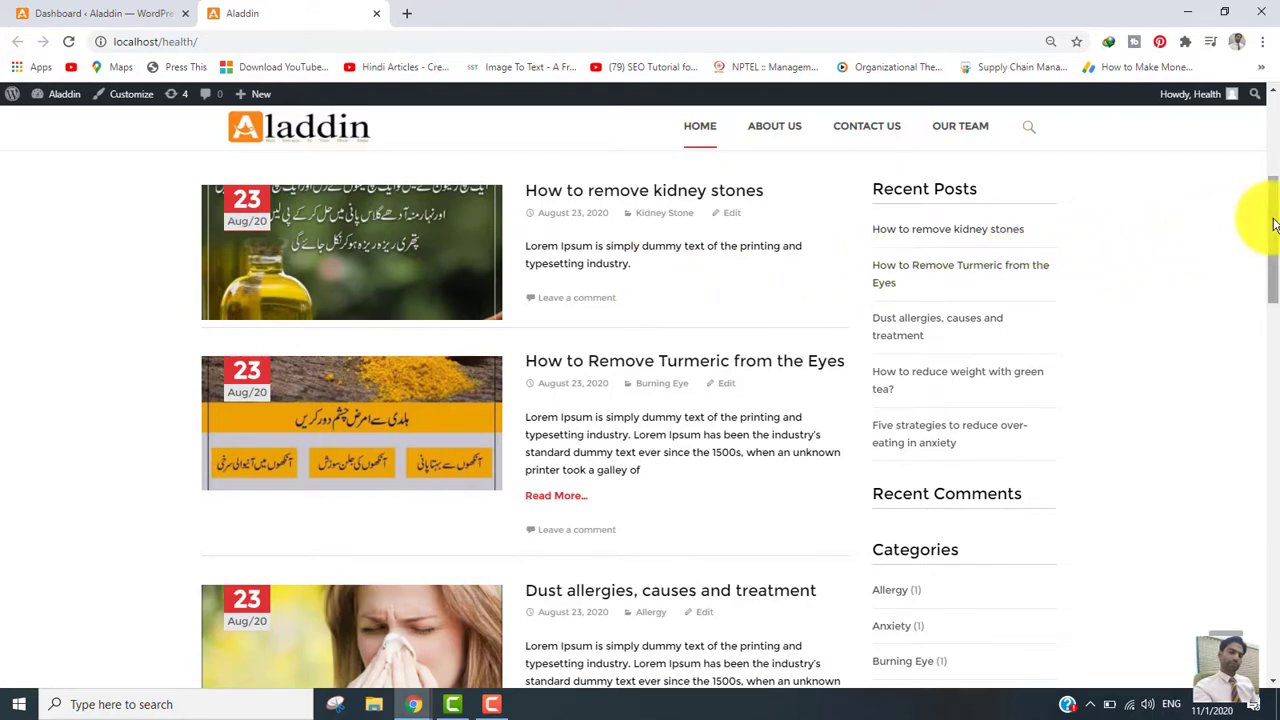
{"action": "left_click_drag", "start_coordinate": [1275, 234], "coordinate": [1261, 610]}
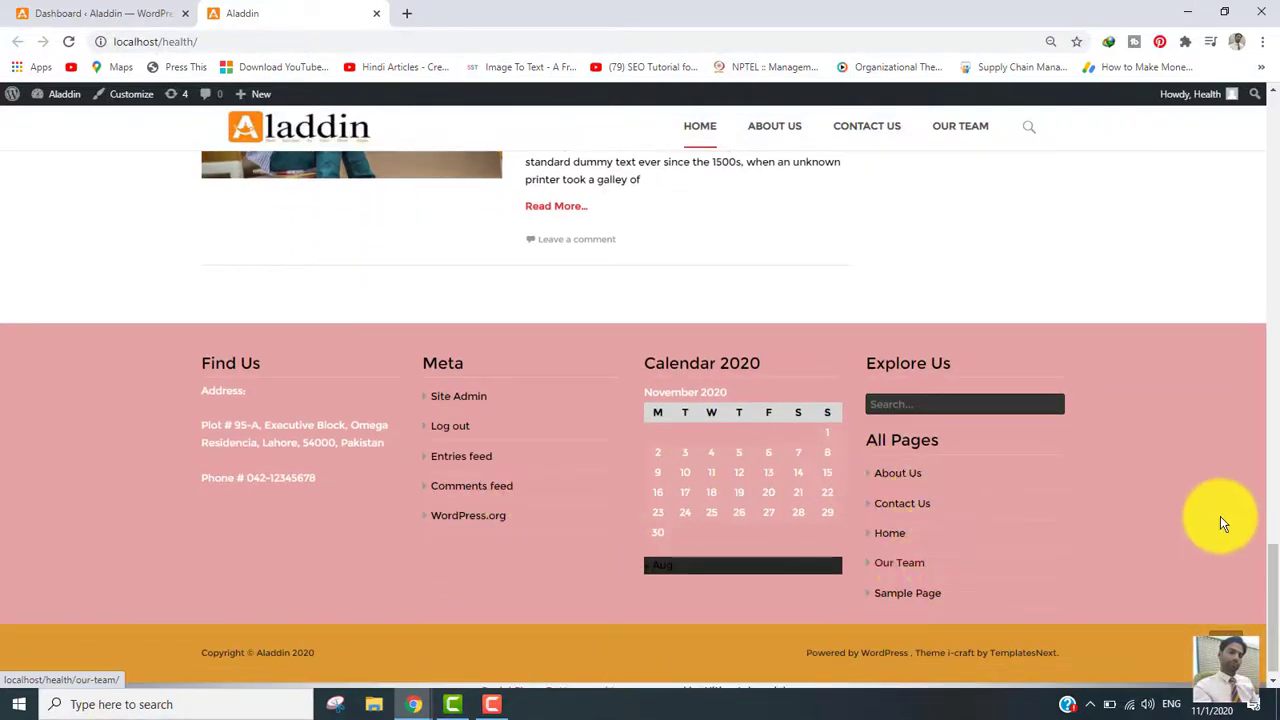
{"action": "left_click_drag", "start_coordinate": [1270, 571], "coordinate": [1276, 147]}
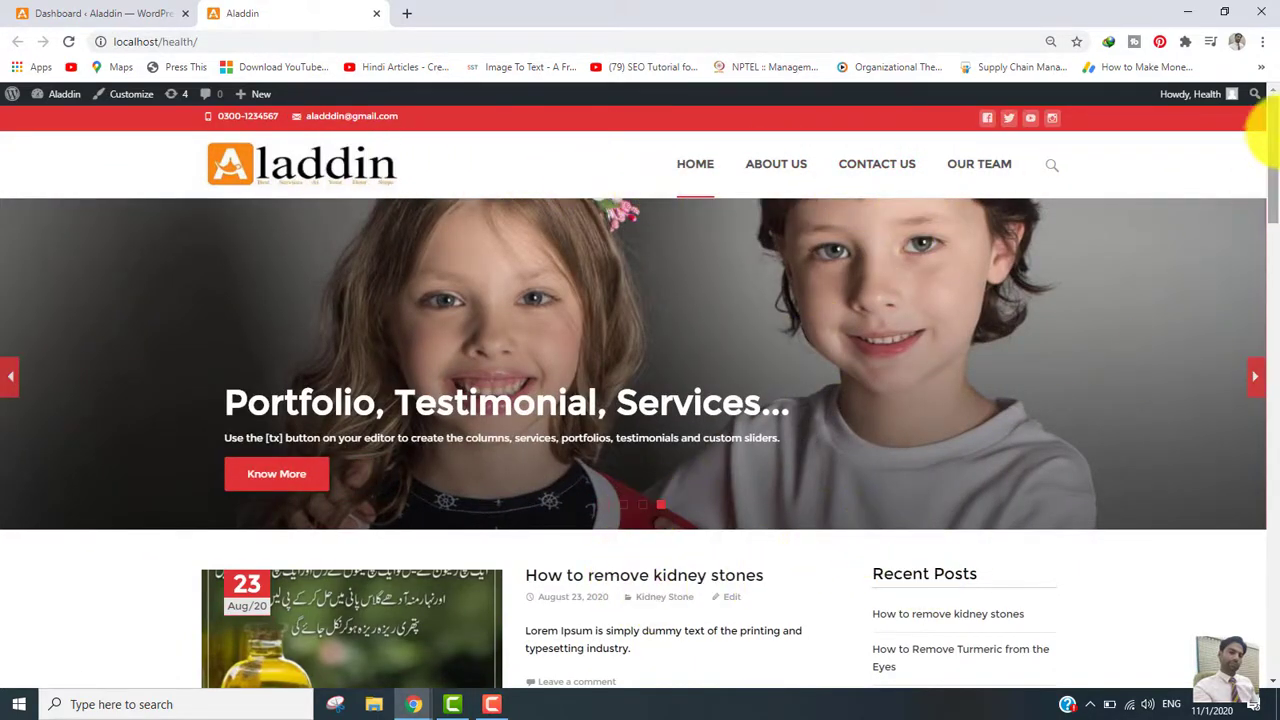
{"action": "left_click_drag", "start_coordinate": [1275, 125], "coordinate": [1262, 82]}
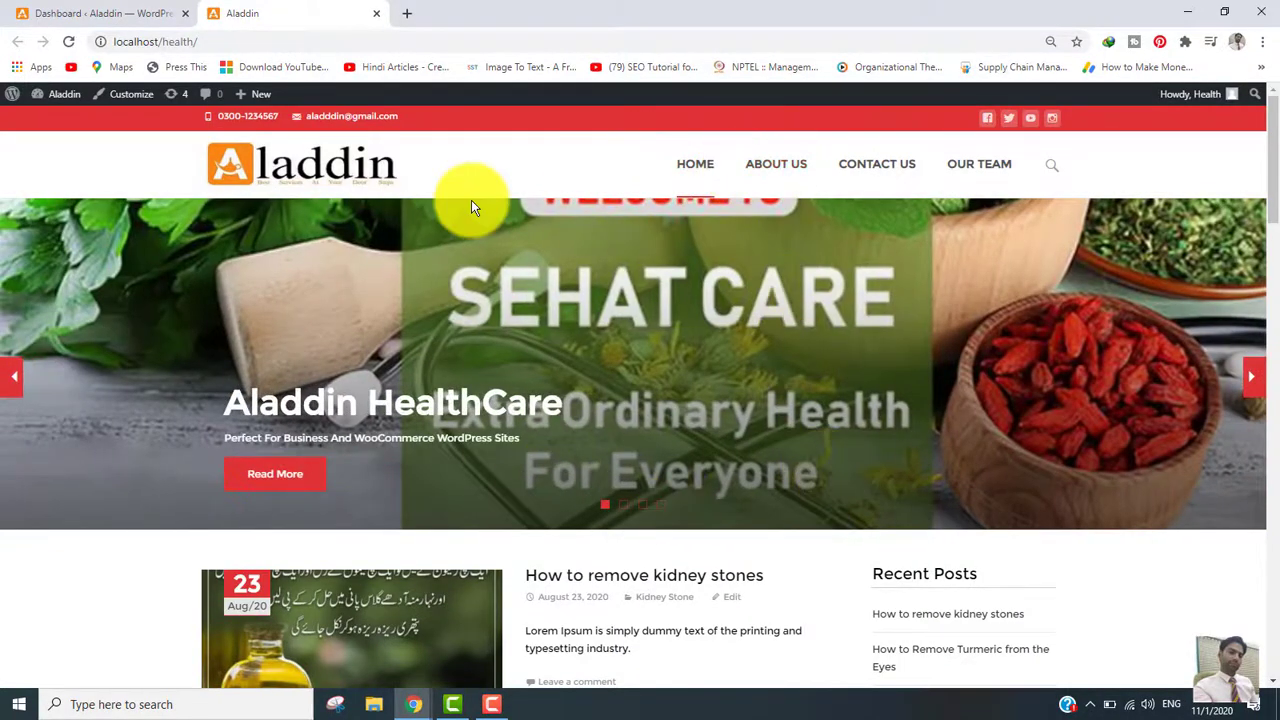
Step: Switch to the WordPress dashboard and look over the Posts, Media, Pages and other admin sections
{"action": "left_click", "coordinate": [130, 10]}
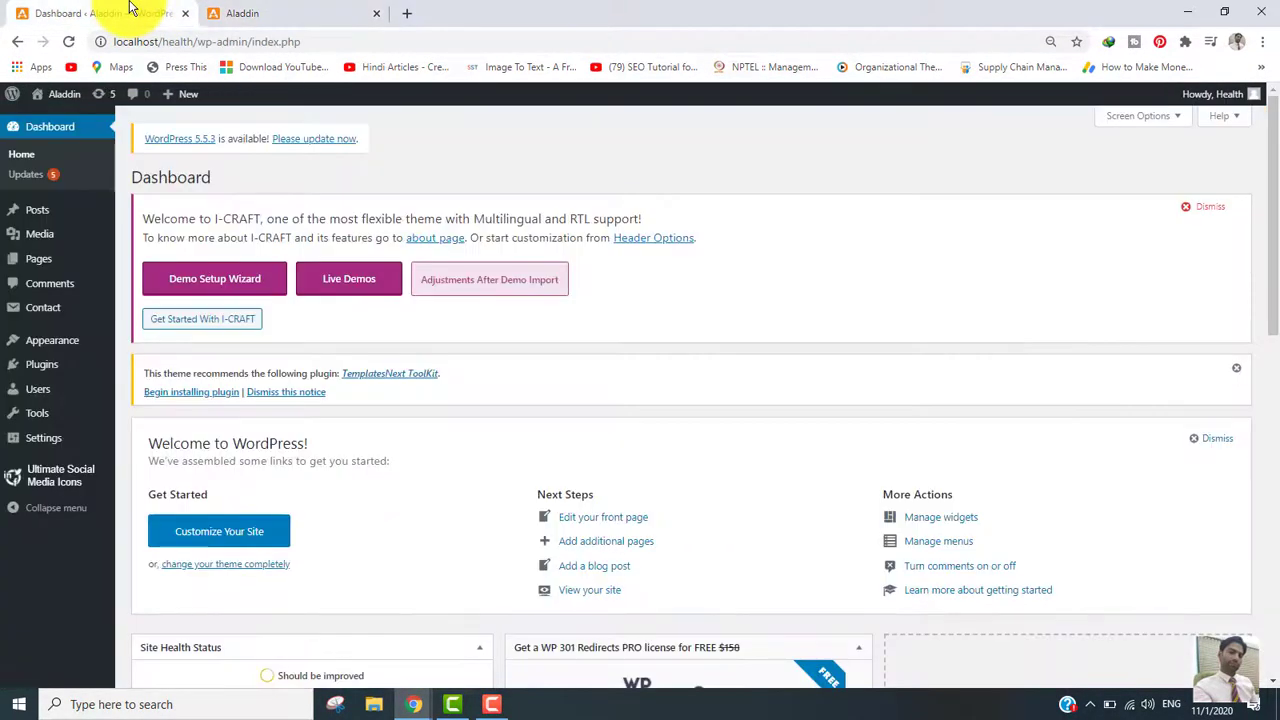
{"action": "mouse_move", "coordinate": [34, 214]}
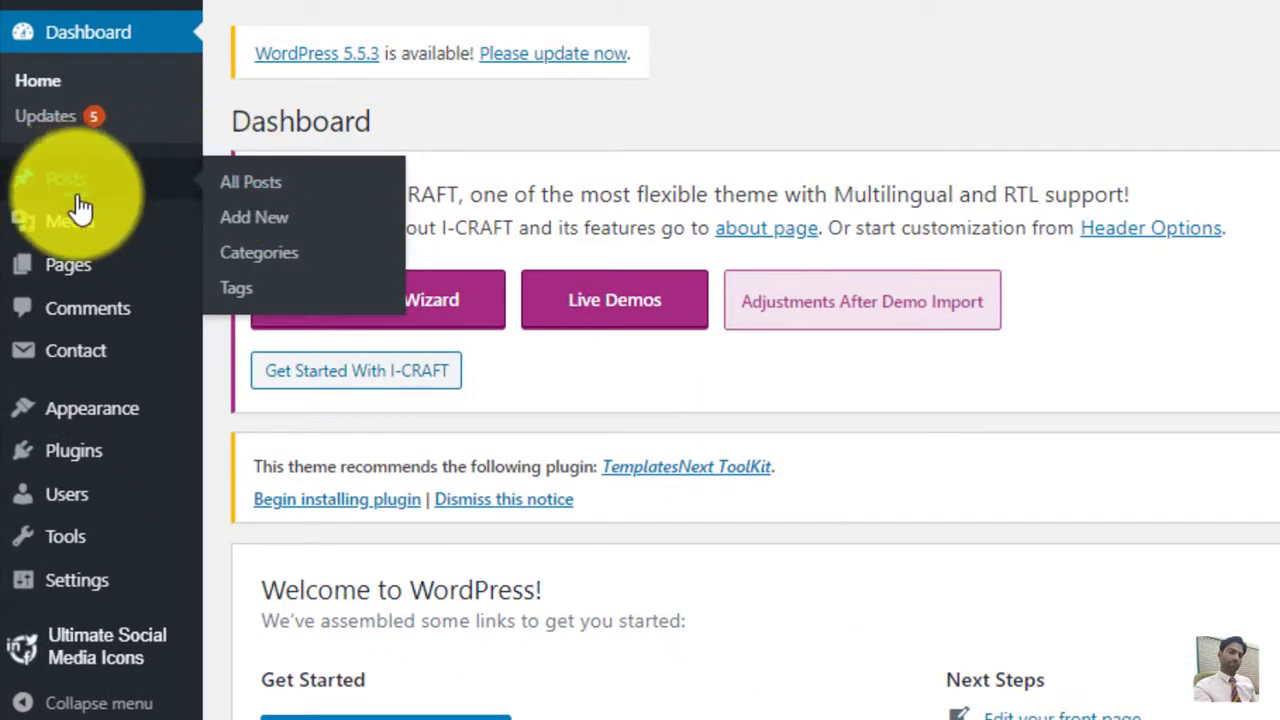
{"action": "mouse_move", "coordinate": [75, 238]}
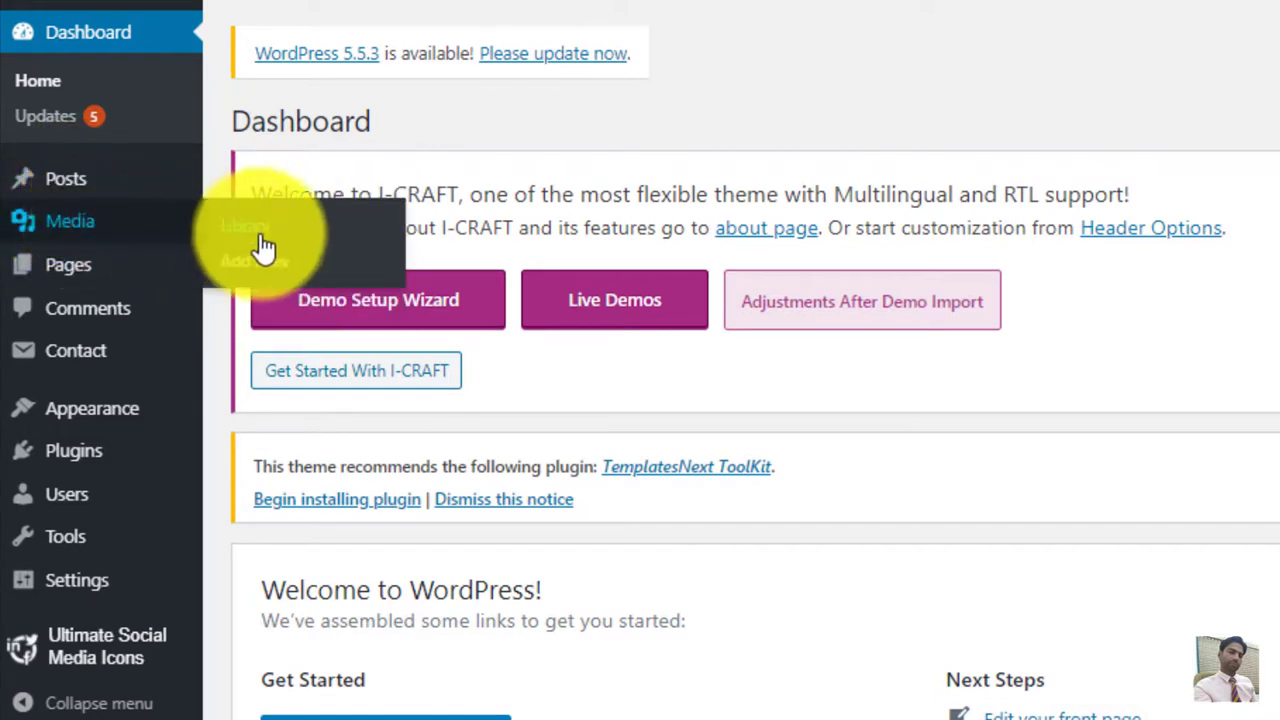
{"action": "mouse_move", "coordinate": [71, 286]}
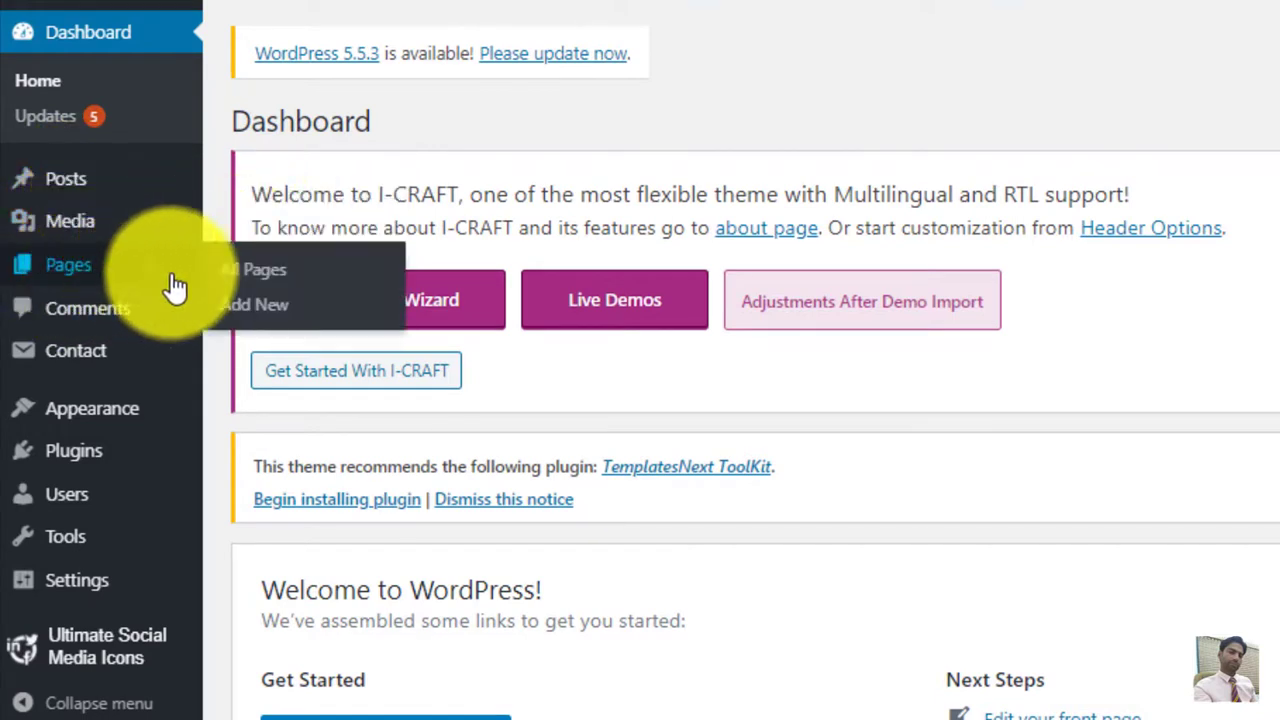
{"action": "mouse_move", "coordinate": [106, 418]}
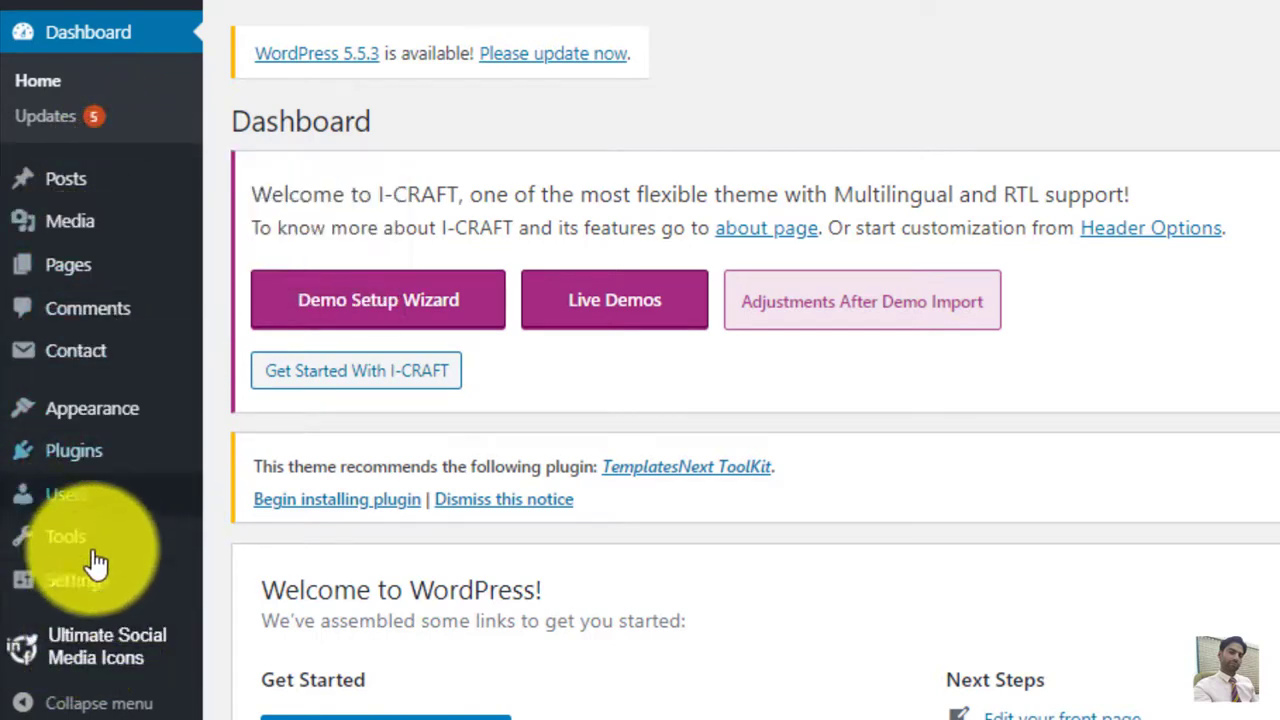
{"action": "mouse_move", "coordinate": [133, 345]}
{"action": "mouse_move", "coordinate": [123, 190]}
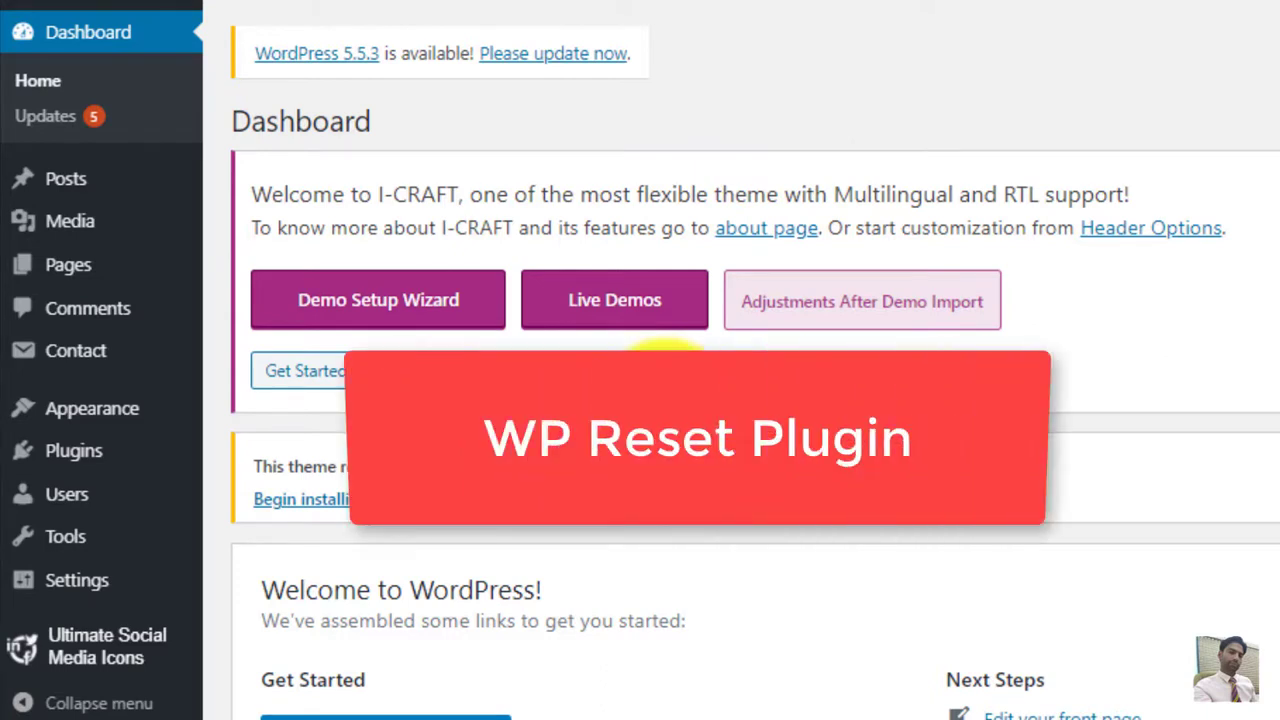
Step: Search the Add Plugins directory for the WP Reset plugin
{"action": "mouse_move", "coordinate": [88, 452]}
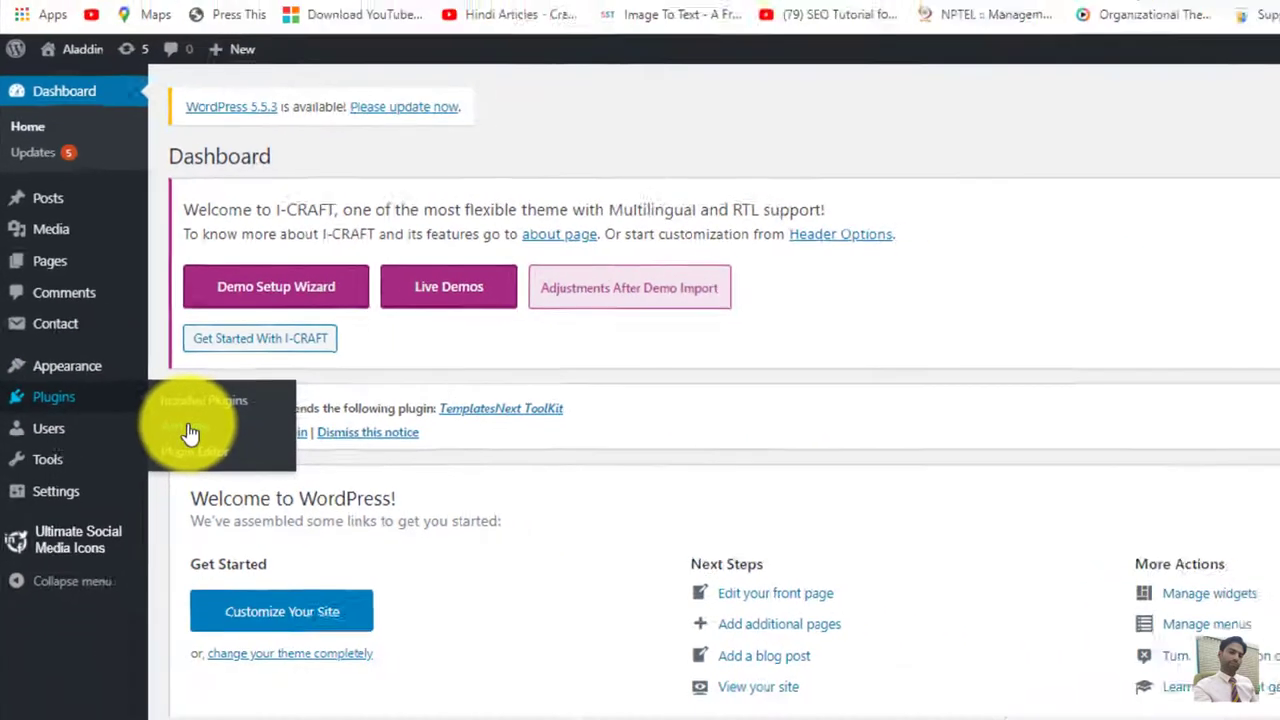
{"action": "left_click", "coordinate": [258, 491]}
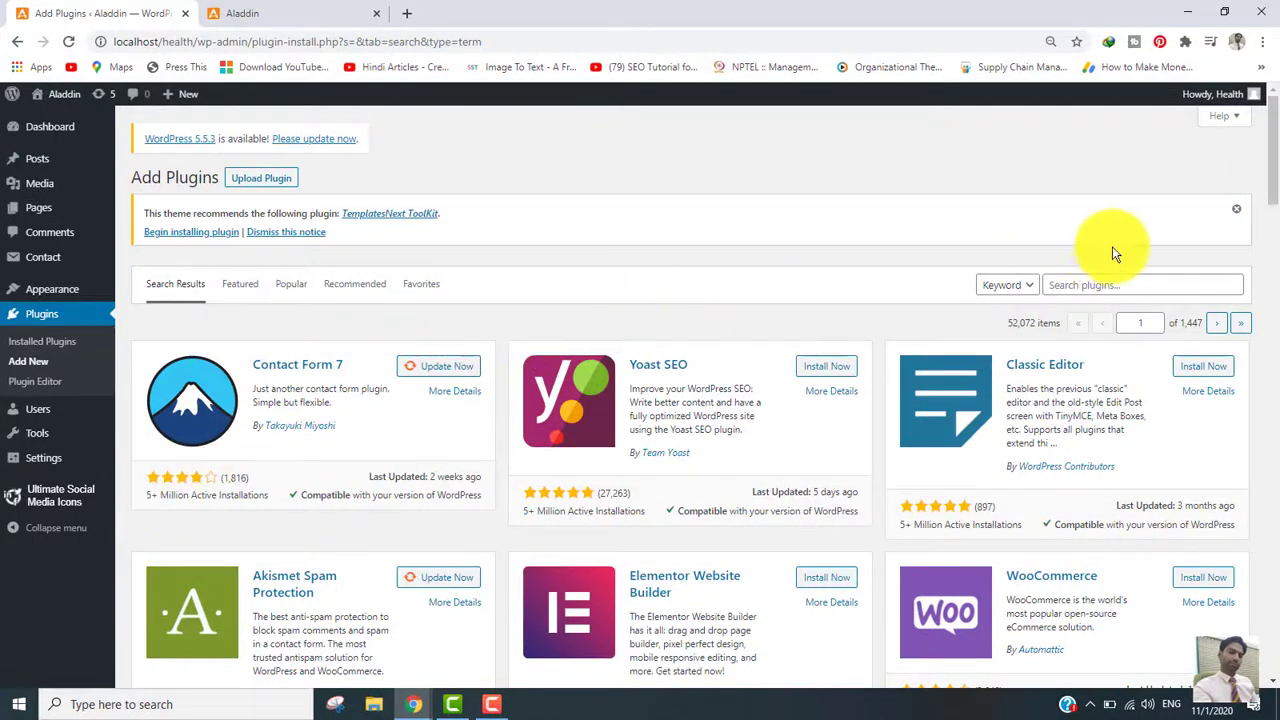
{"action": "left_click", "coordinate": [1104, 278]}
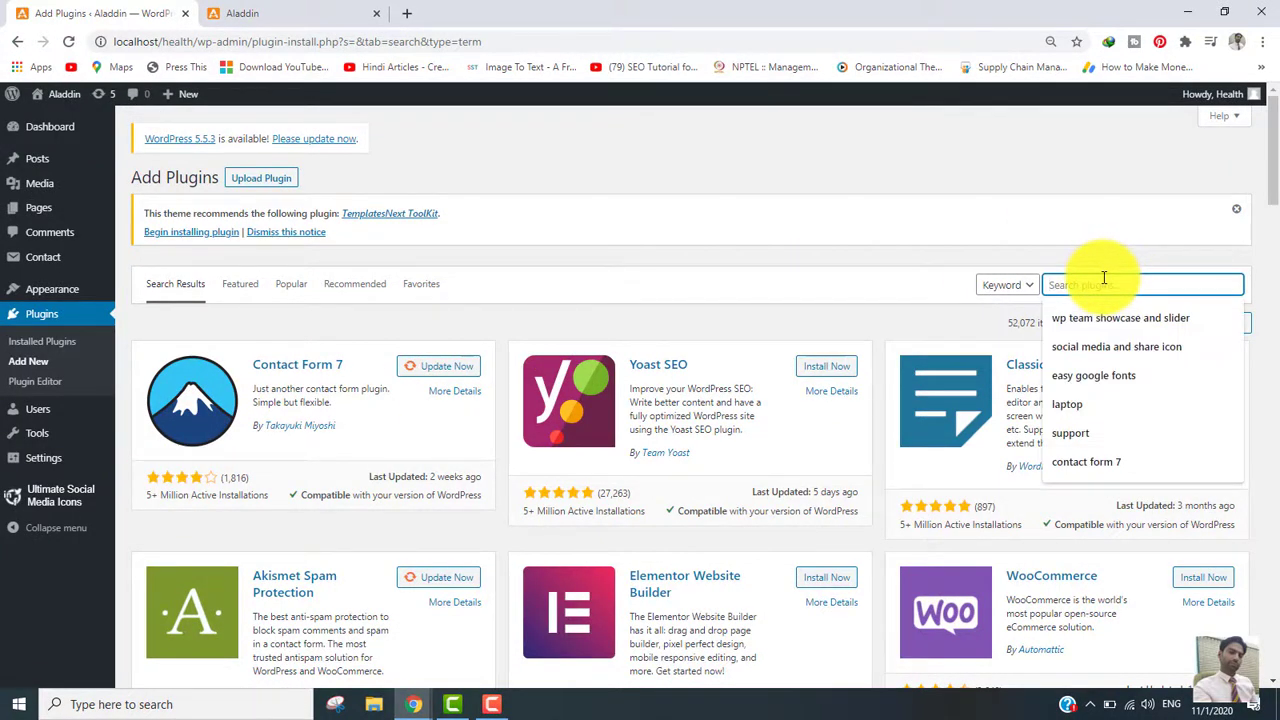
{"action": "type", "text": "WP RES"}
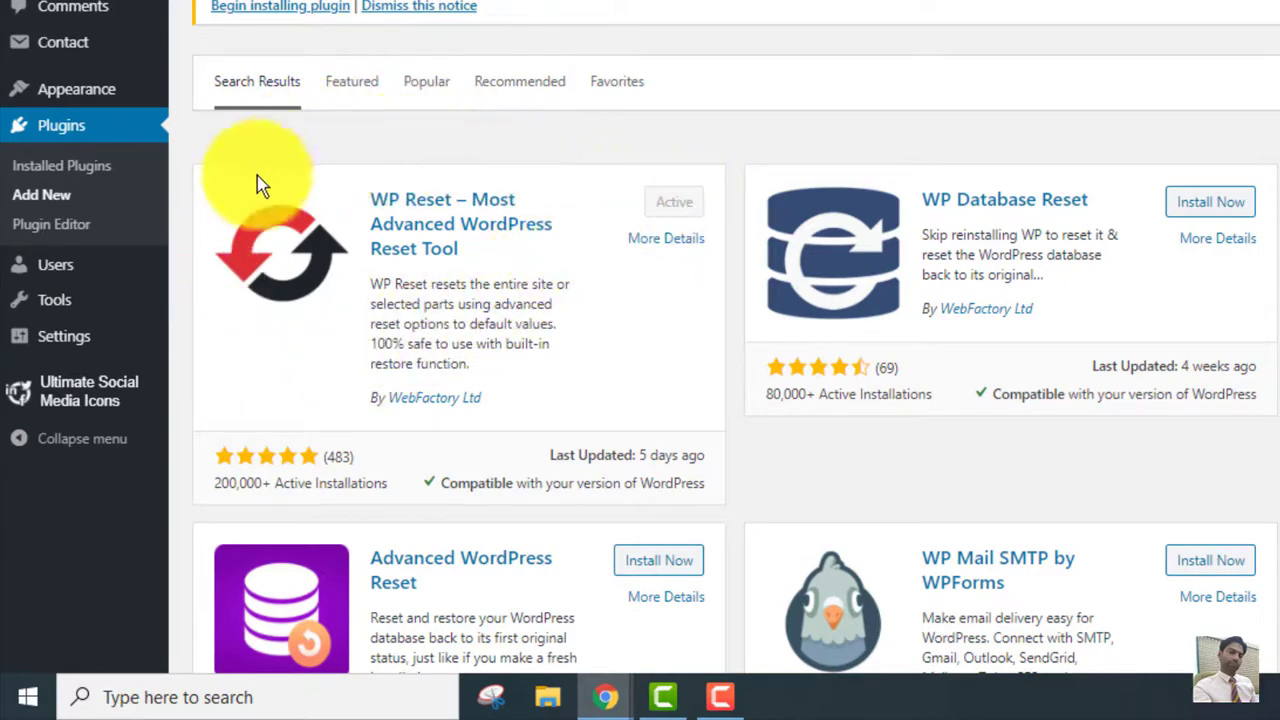
Step: Open the WP Reset tool and read its data deletion table, reset notes and Site Reset options
{"action": "mouse_move", "coordinate": [55, 311]}
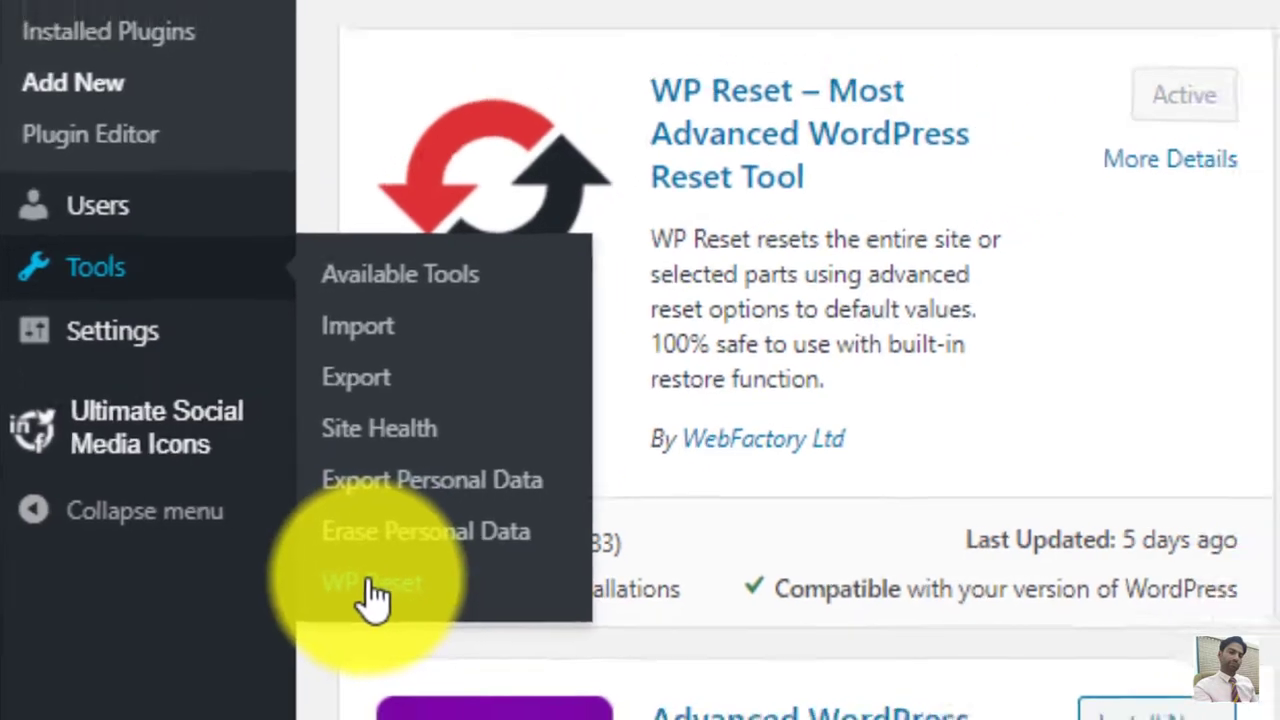
{"action": "left_click", "coordinate": [400, 590]}
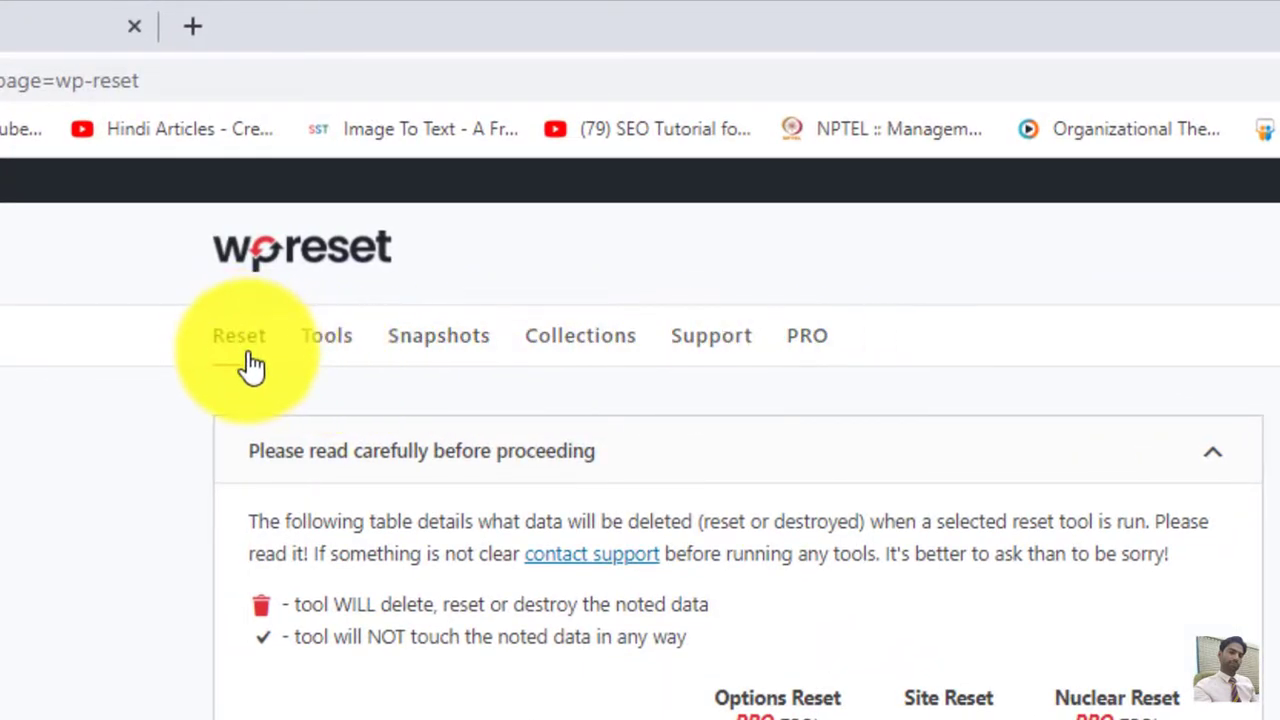
{"action": "left_click_drag", "start_coordinate": [1272, 112], "coordinate": [1278, 490]}
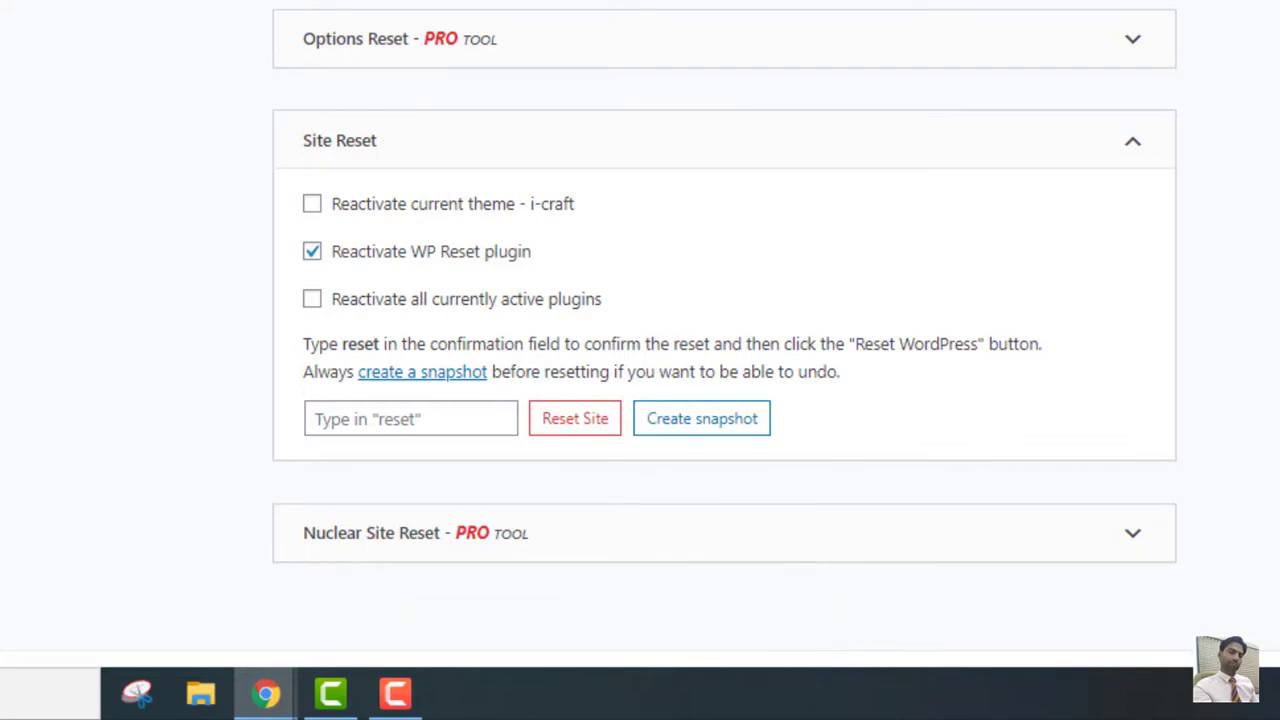
{"action": "scroll", "coordinate": [1268, 440], "scroll_direction": "up", "scroll_amount": 2}
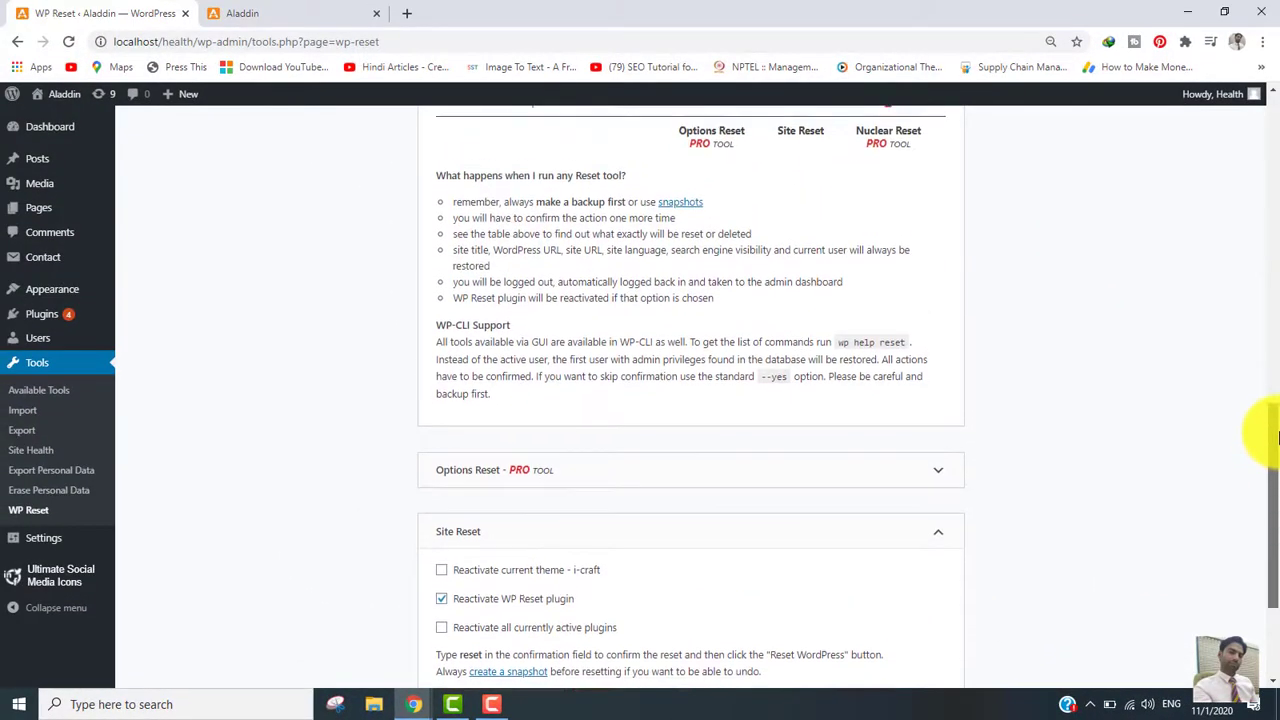
{"action": "left_click_drag", "start_coordinate": [1277, 437], "coordinate": [1277, 400]}
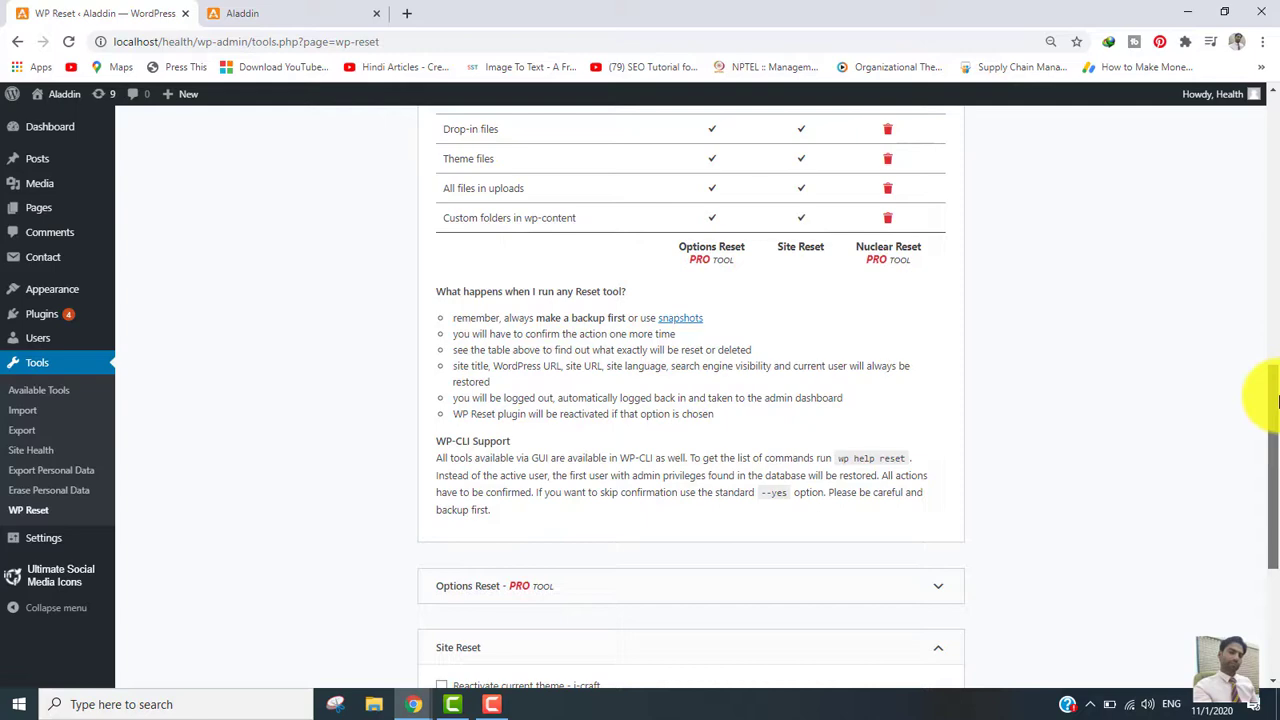
{"action": "left_click_drag", "start_coordinate": [1277, 400], "coordinate": [1230, 445]}
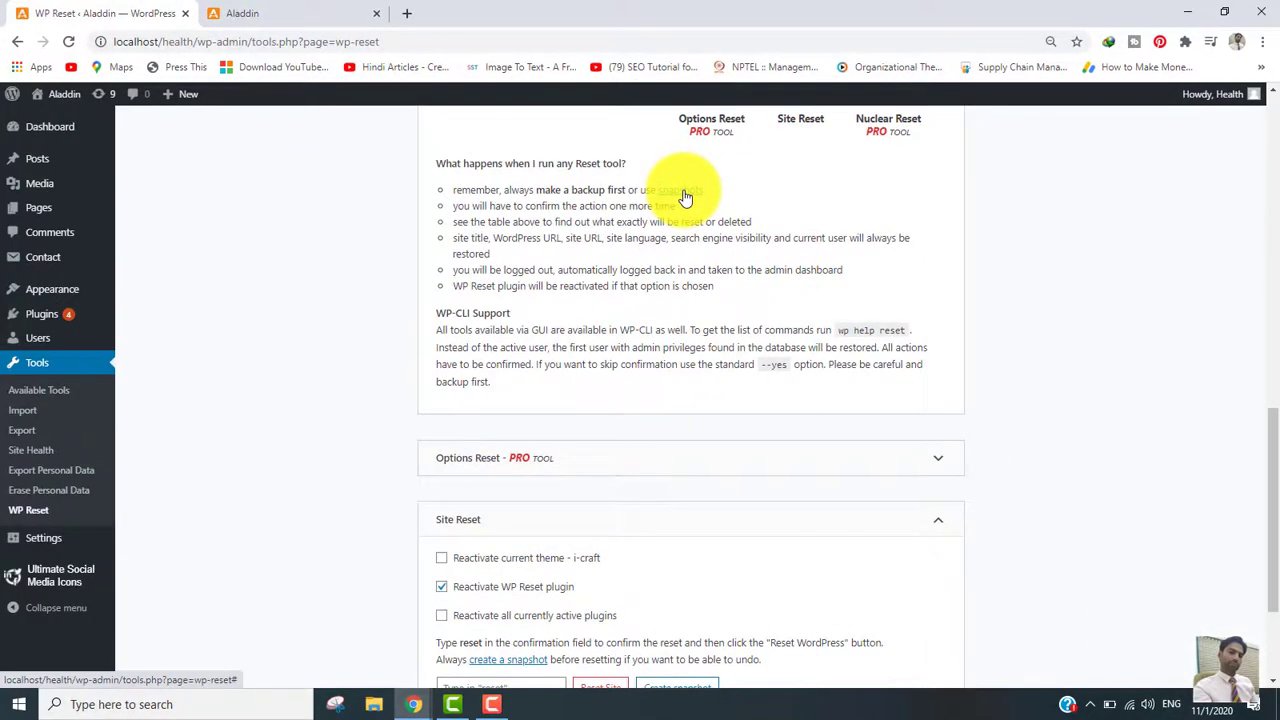
Step: Create a new WP Reset database snapshot named Health
{"action": "left_click", "coordinate": [683, 191]}
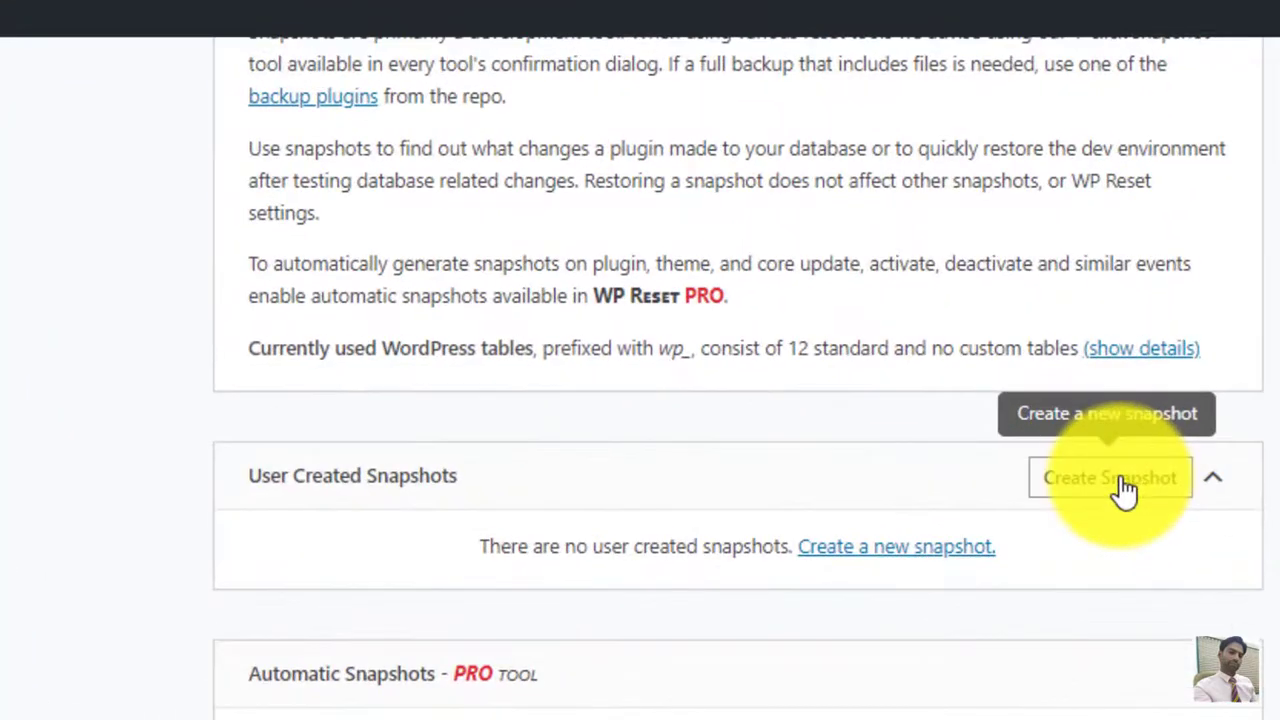
{"action": "left_click", "coordinate": [1124, 490]}
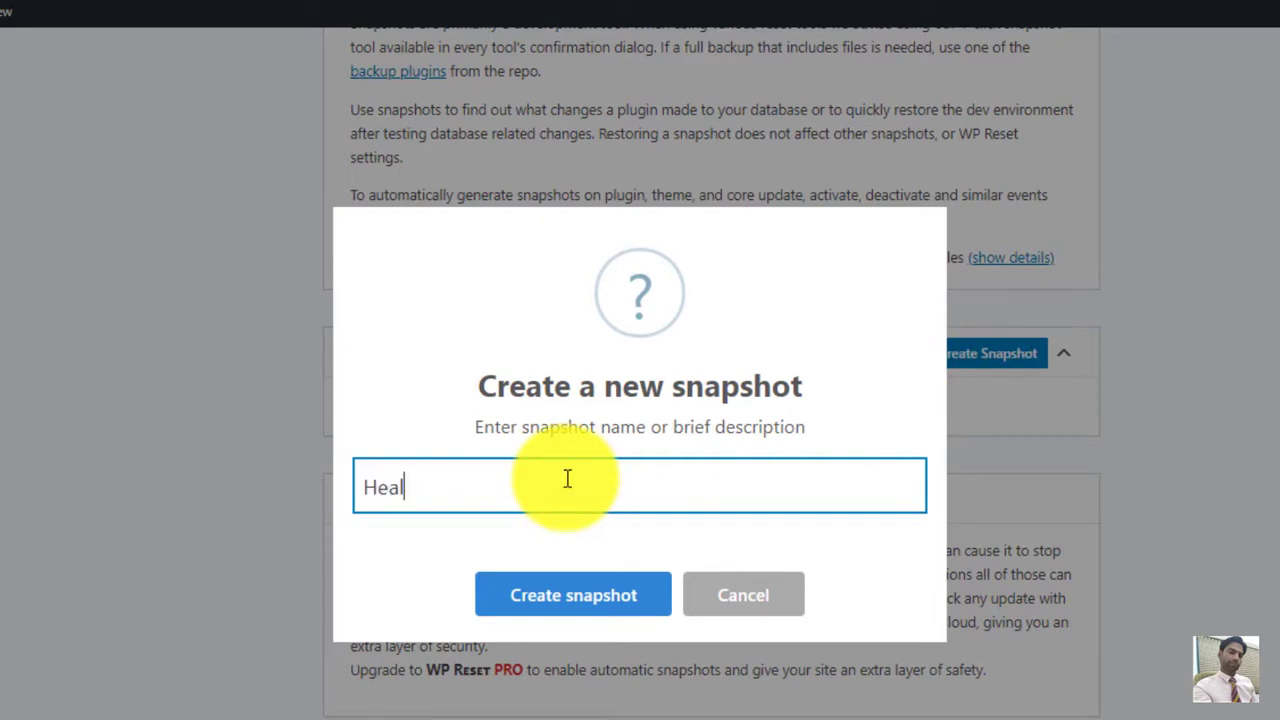
{"action": "left_click", "coordinate": [617, 603]}
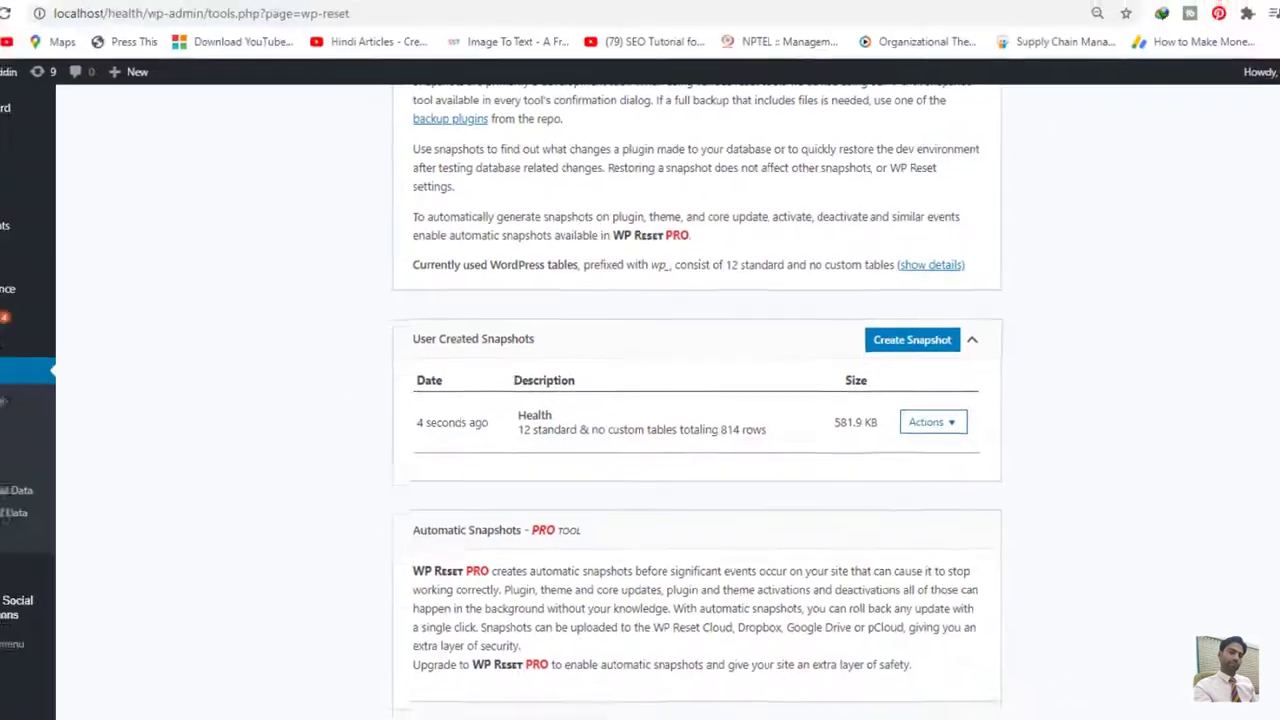
Step: Run Site Reset with only the WP Reset plugin set to reactivate, entering "reset" as confirmation and confirming the WordPress reset
{"action": "left_click_drag", "start_coordinate": [1273, 337], "coordinate": [1272, 127]}
{"action": "left_click", "coordinate": [427, 177]}
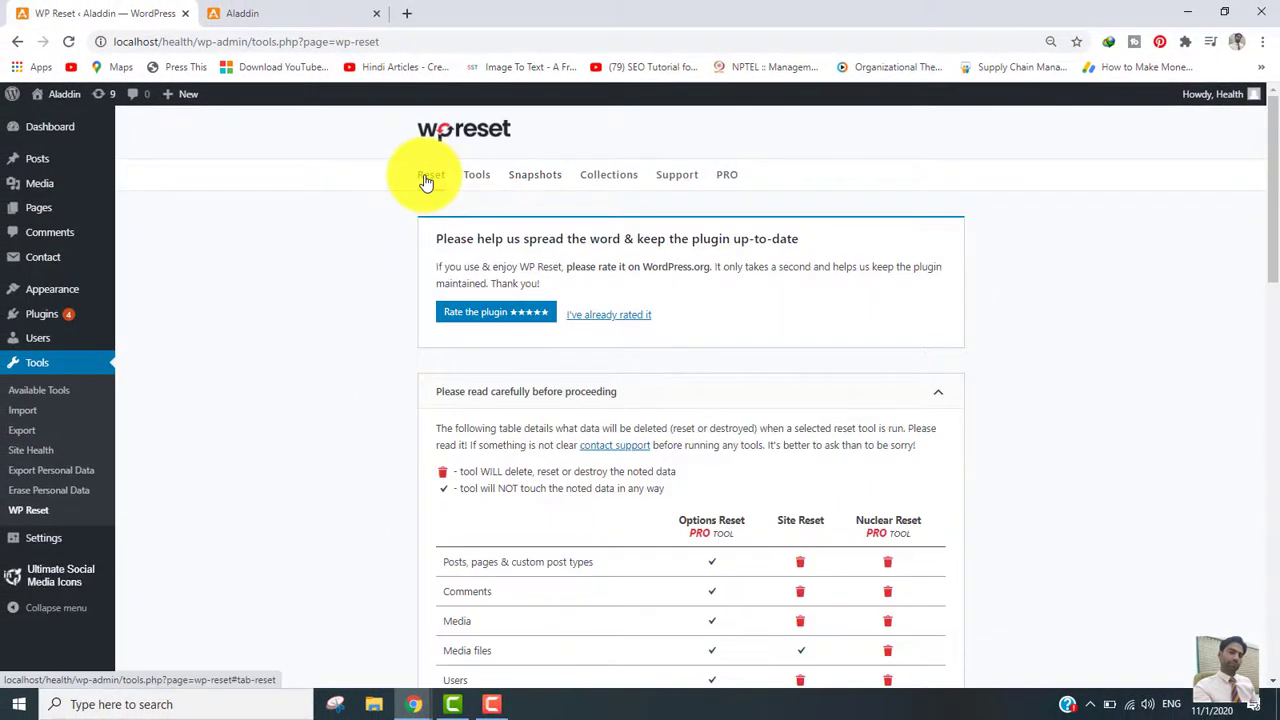
{"action": "left_click_drag", "start_coordinate": [1277, 133], "coordinate": [1268, 555]}
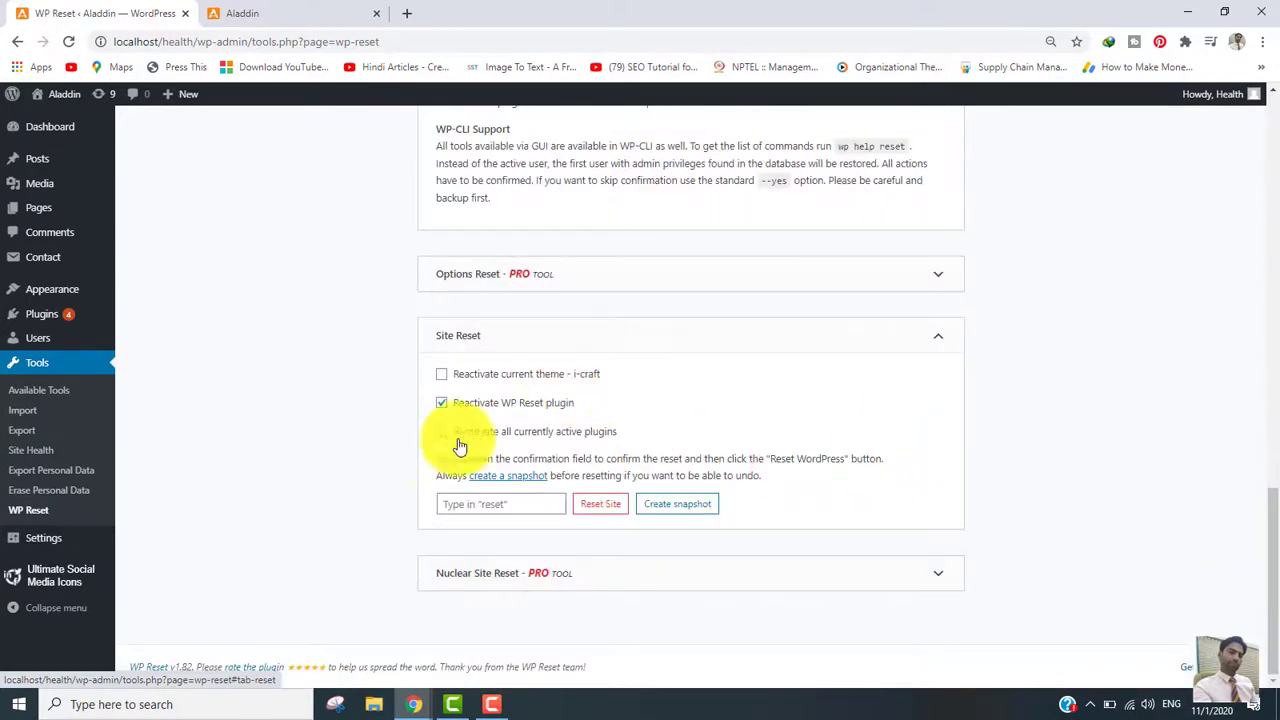
{"action": "left_click", "coordinate": [462, 503]}
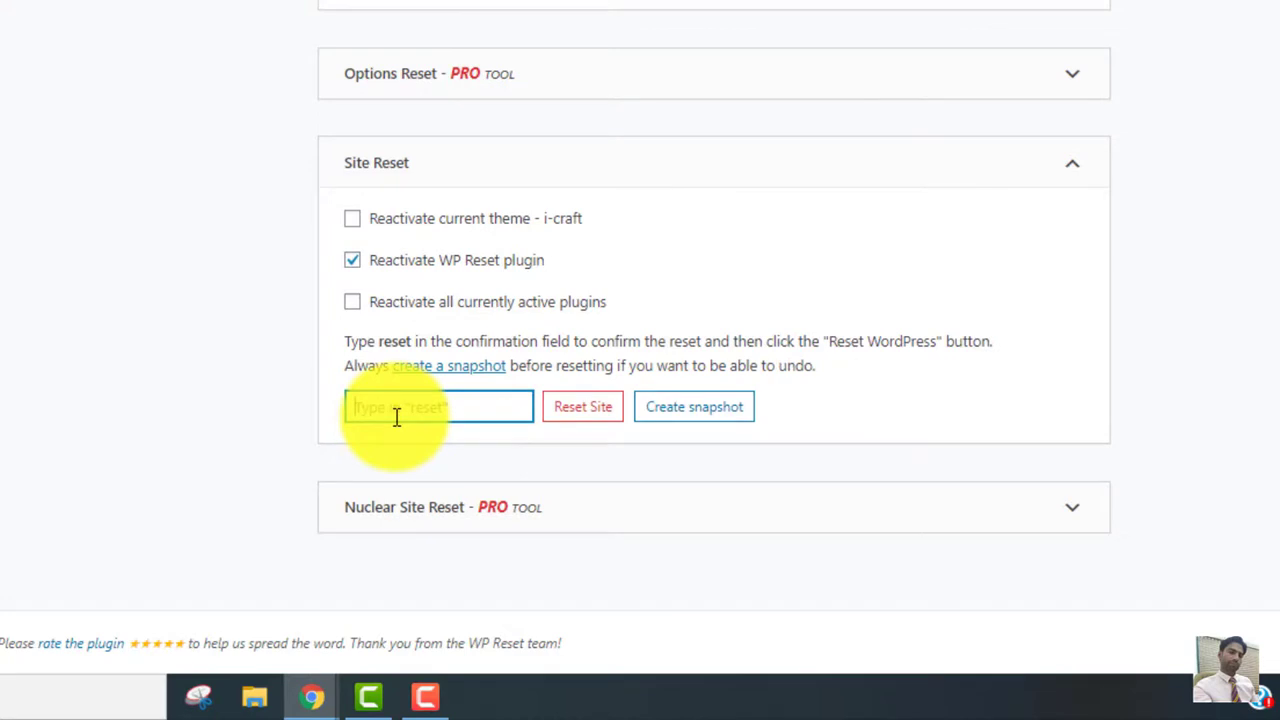
{"action": "type", "text": "reset"}
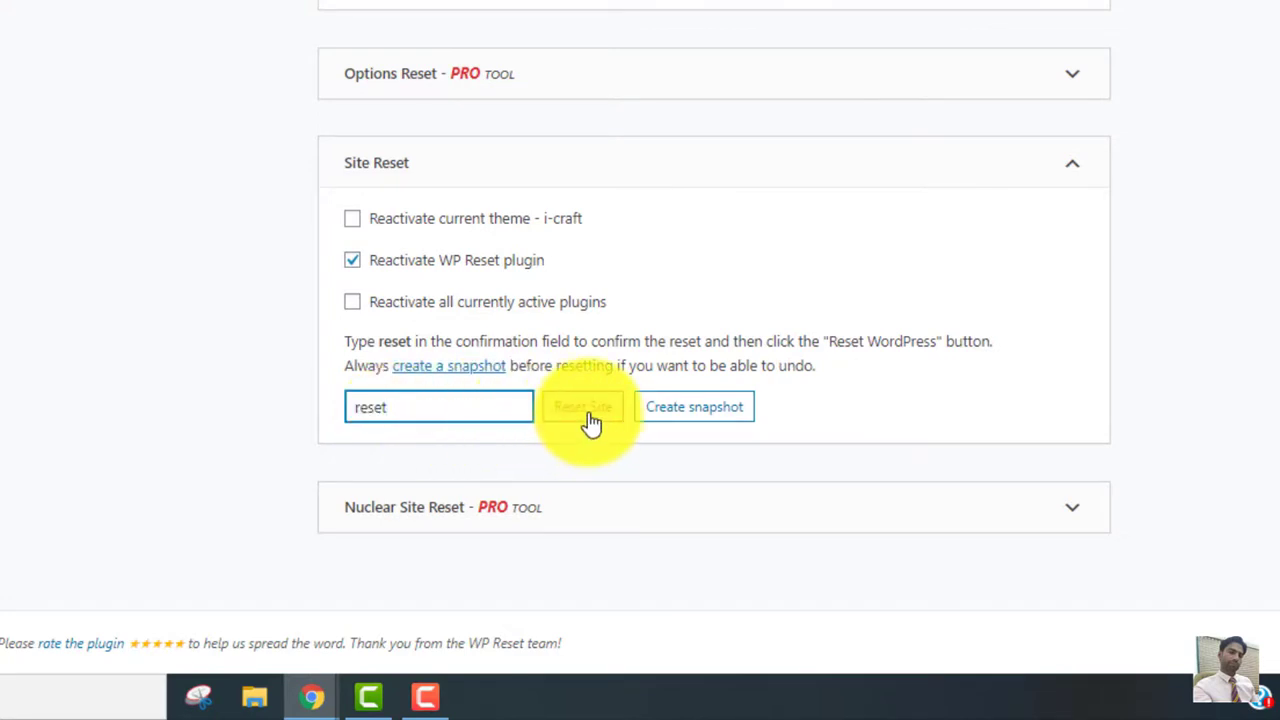
{"action": "left_click", "coordinate": [588, 410]}
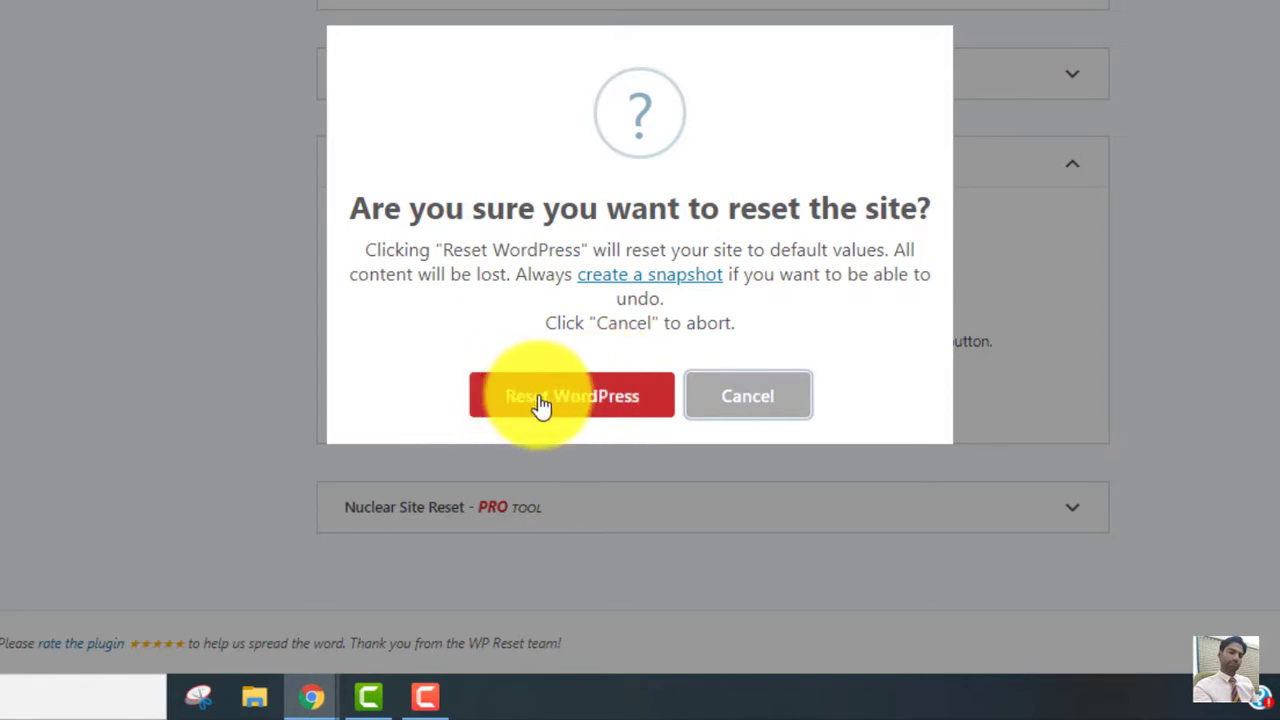
{"action": "left_click", "coordinate": [585, 400]}
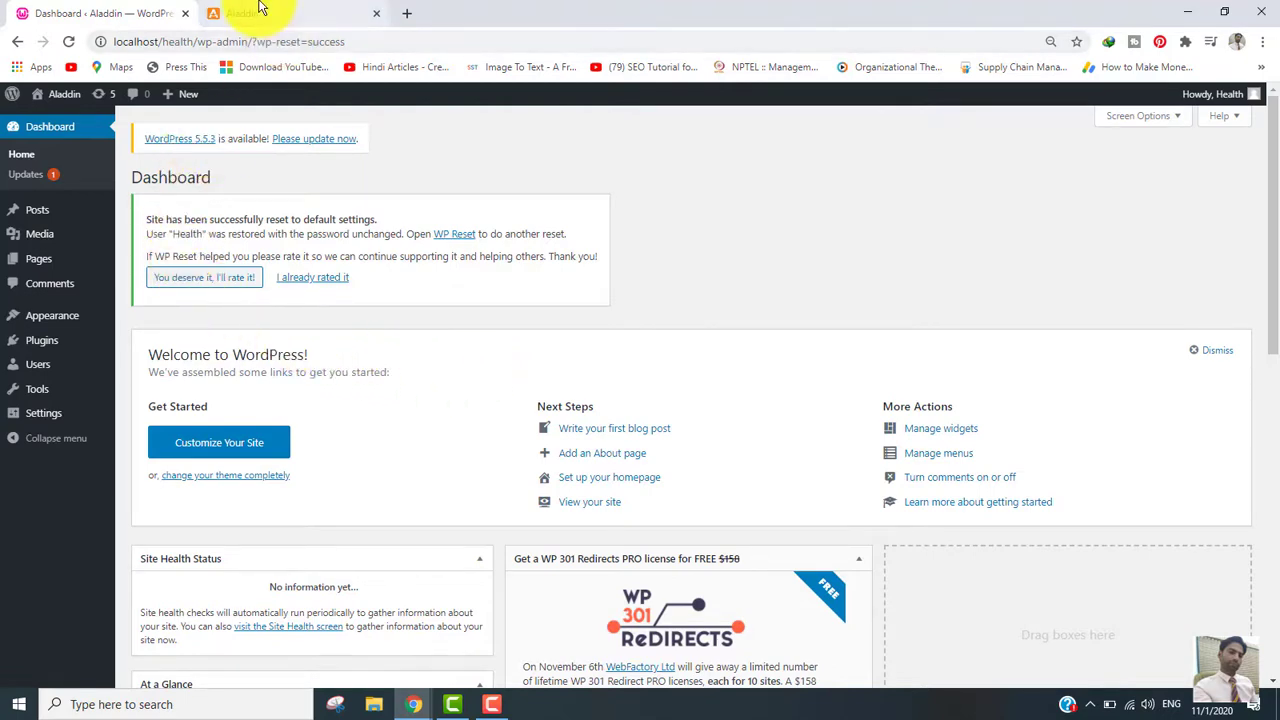
Step: Check the site's front end after the reset, from the first post down to the footer
{"action": "left_click", "coordinate": [258, 12]}
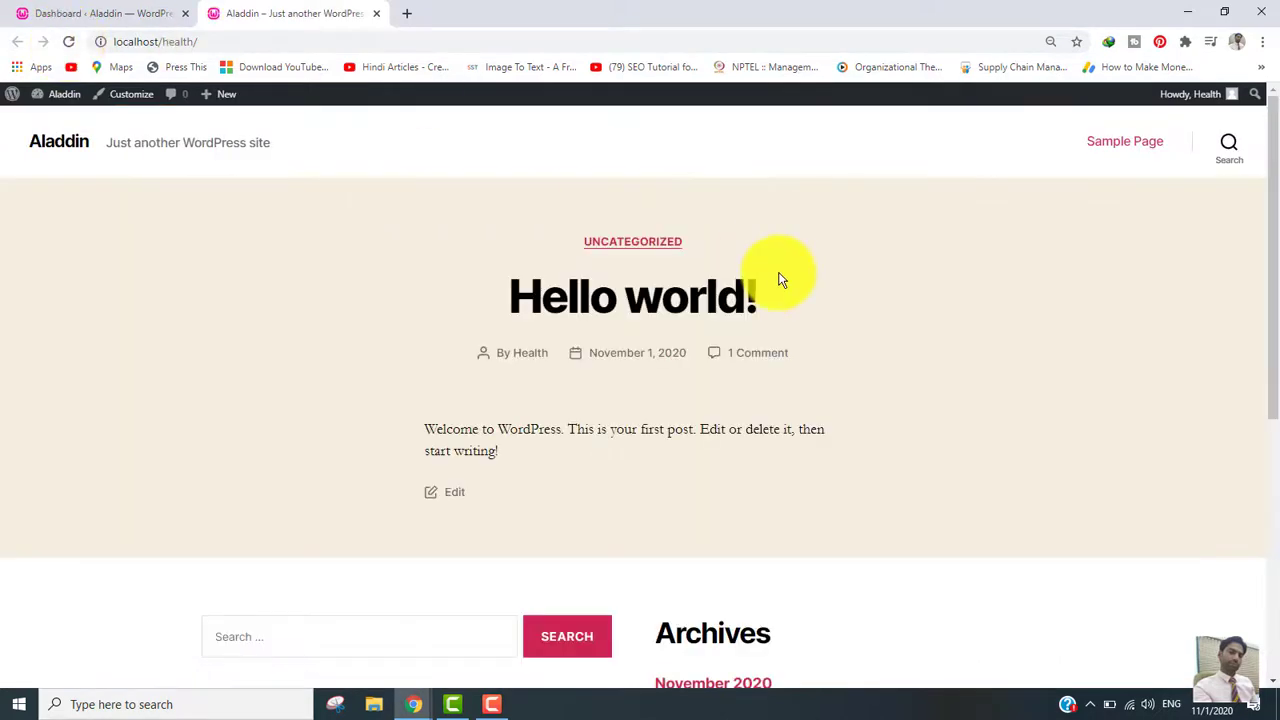
{"action": "left_click_drag", "start_coordinate": [1277, 211], "coordinate": [1270, 150]}
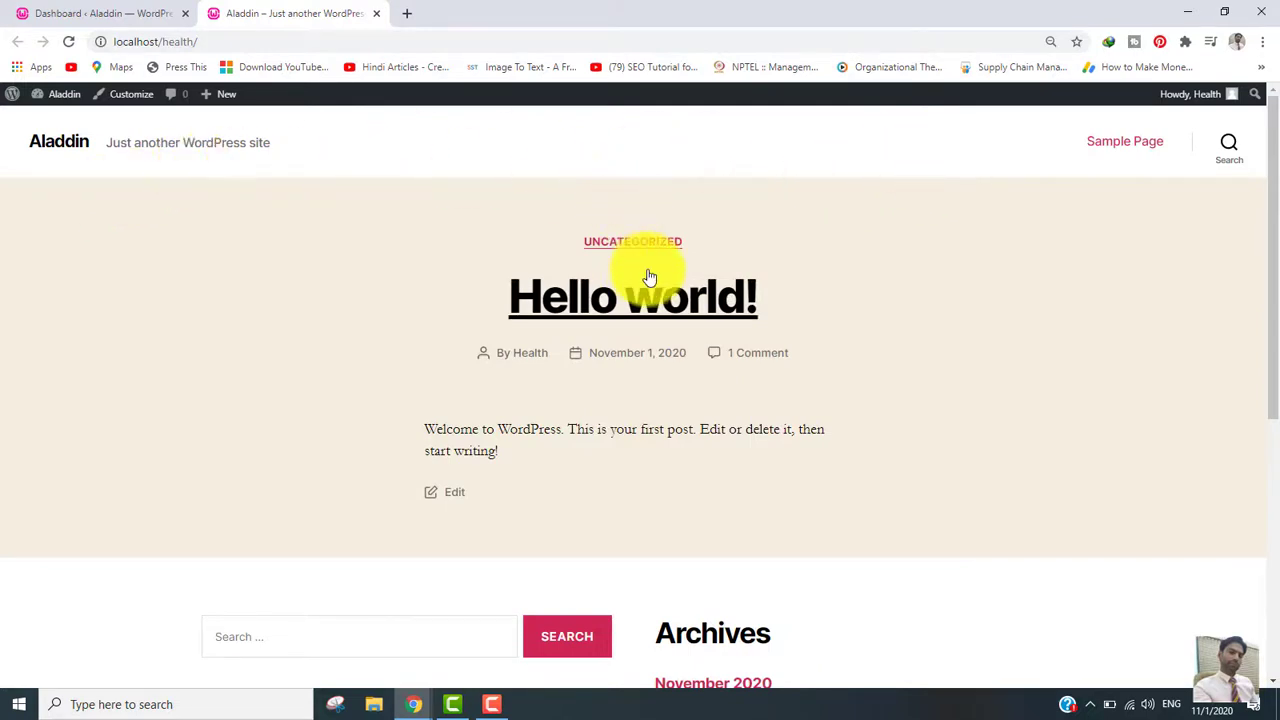
{"action": "left_click_drag", "start_coordinate": [1274, 203], "coordinate": [1271, 386]}
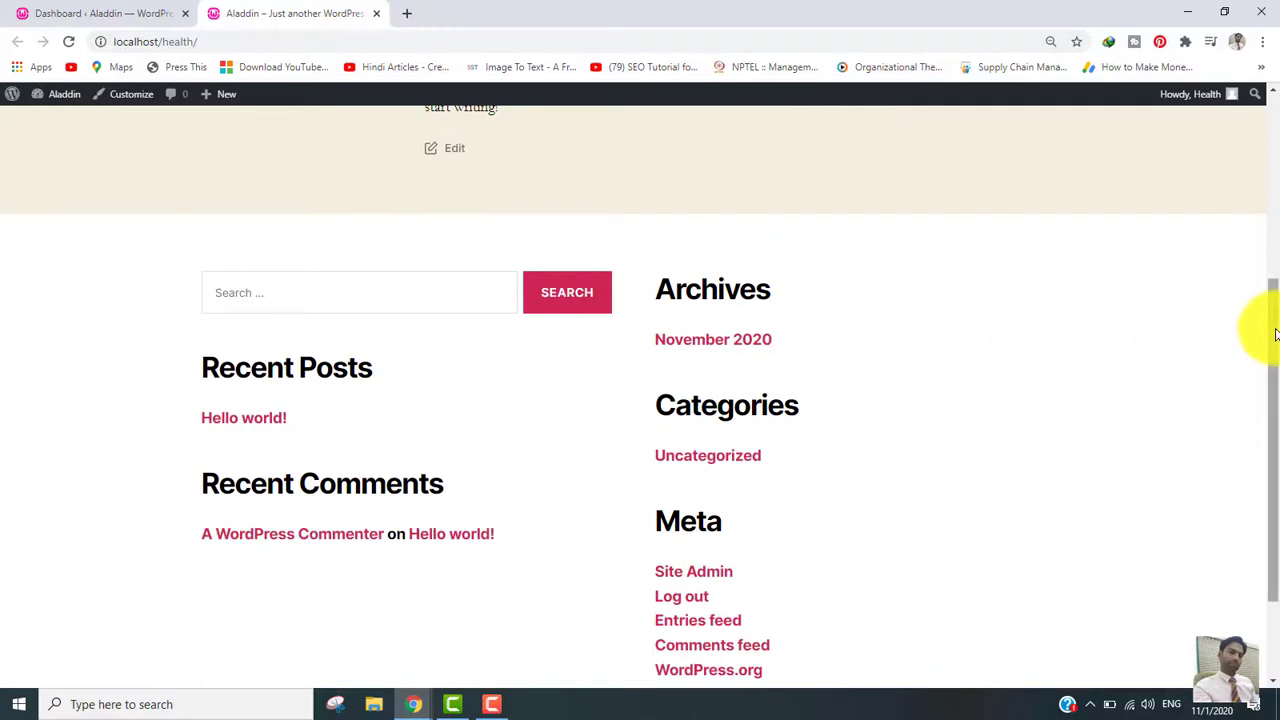
{"action": "left_click_drag", "start_coordinate": [1274, 336], "coordinate": [1277, 507]}
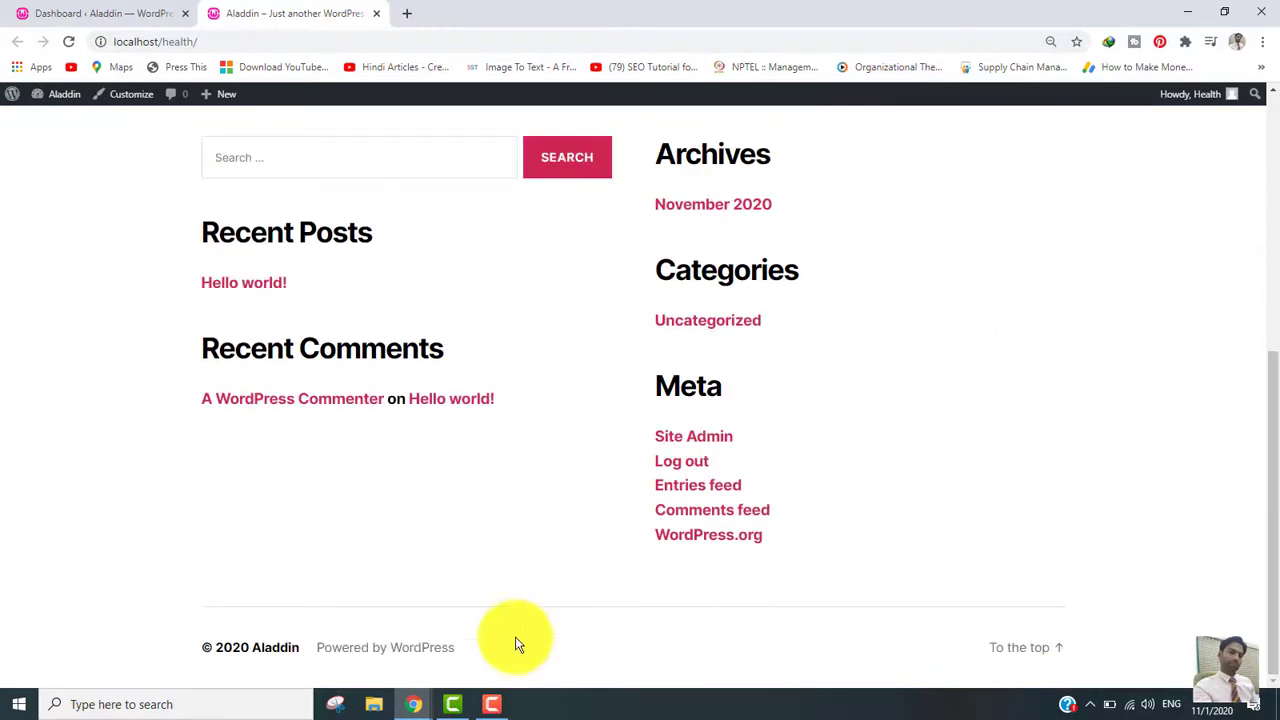
{"action": "left_click_drag", "start_coordinate": [1274, 481], "coordinate": [1260, 183]}
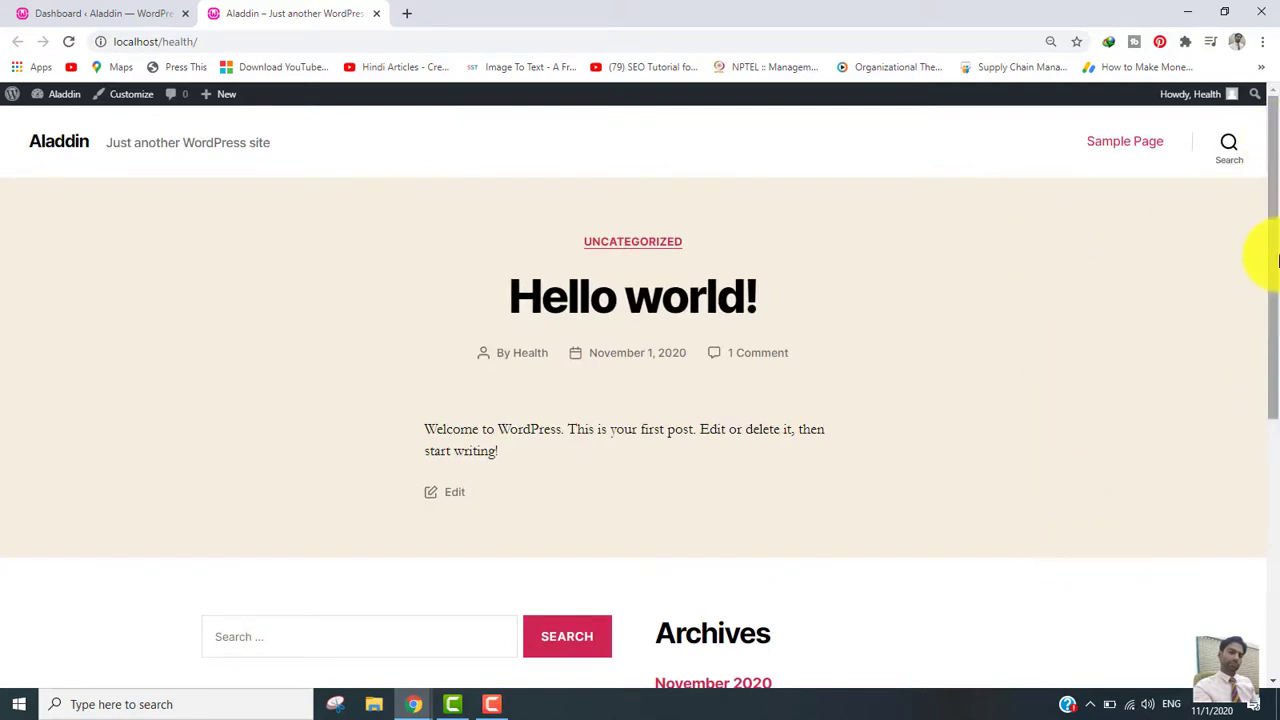
{"action": "left_click_drag", "start_coordinate": [1277, 260], "coordinate": [1249, 34]}
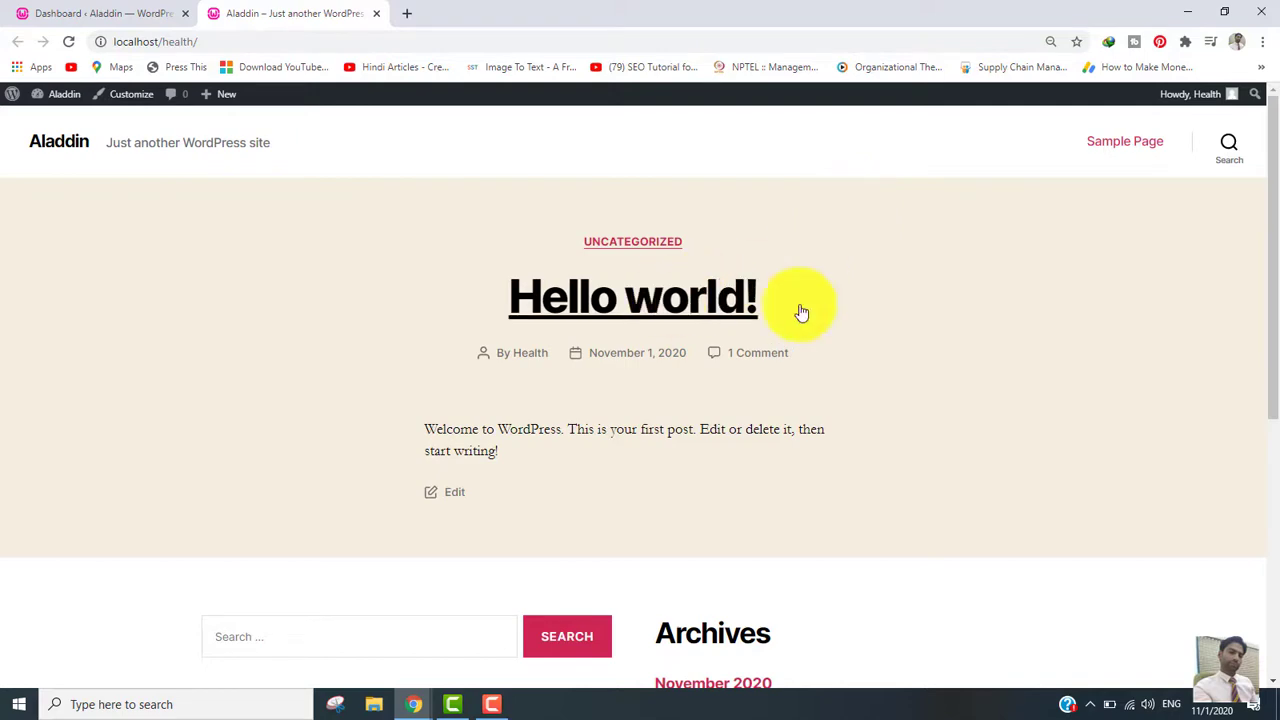
{"action": "left_click_drag", "start_coordinate": [1276, 268], "coordinate": [1276, 183]}
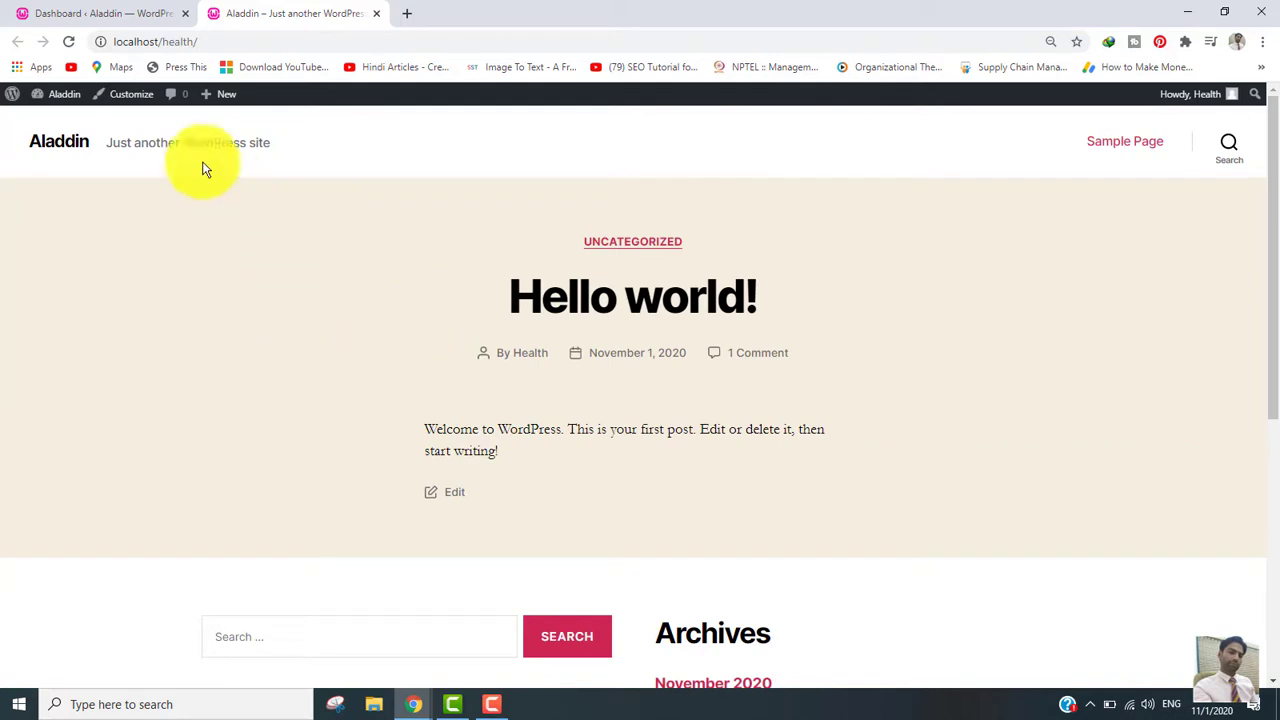
Step: Return to the WordPress dashboard and check the admin sections after the reset
{"action": "left_click", "coordinate": [115, 15]}
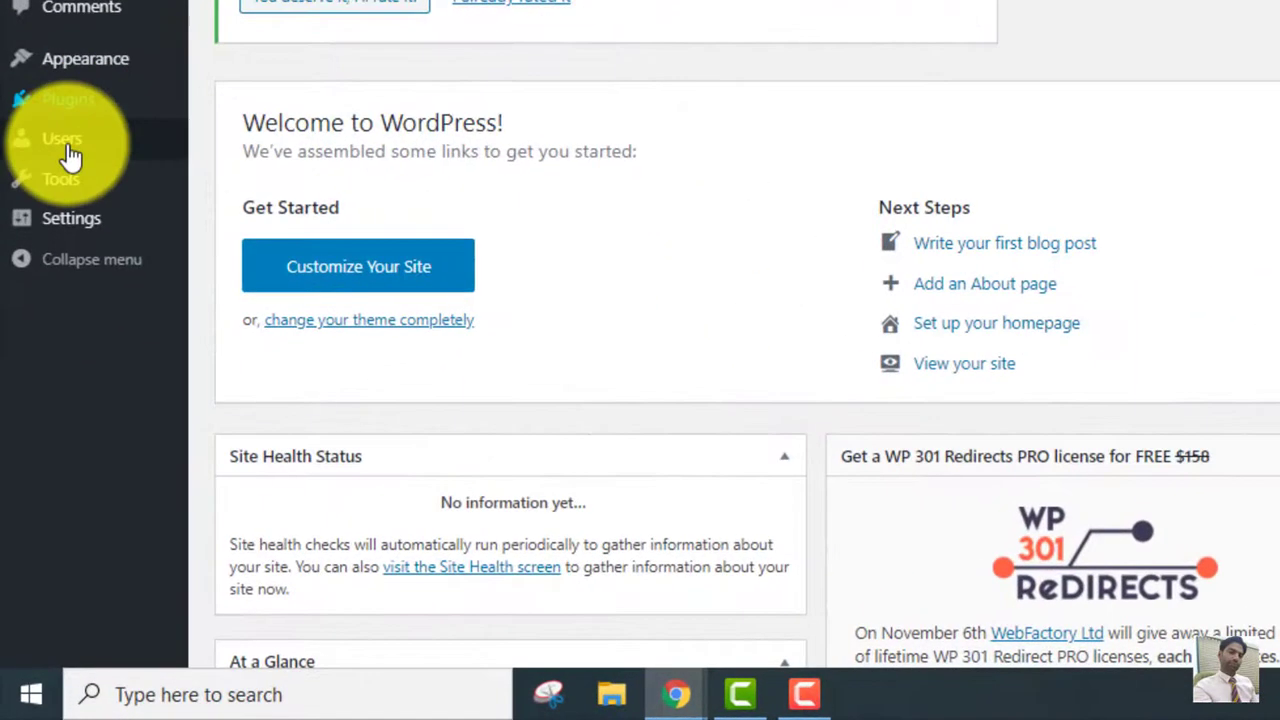
{"action": "mouse_move", "coordinate": [37, 388]}
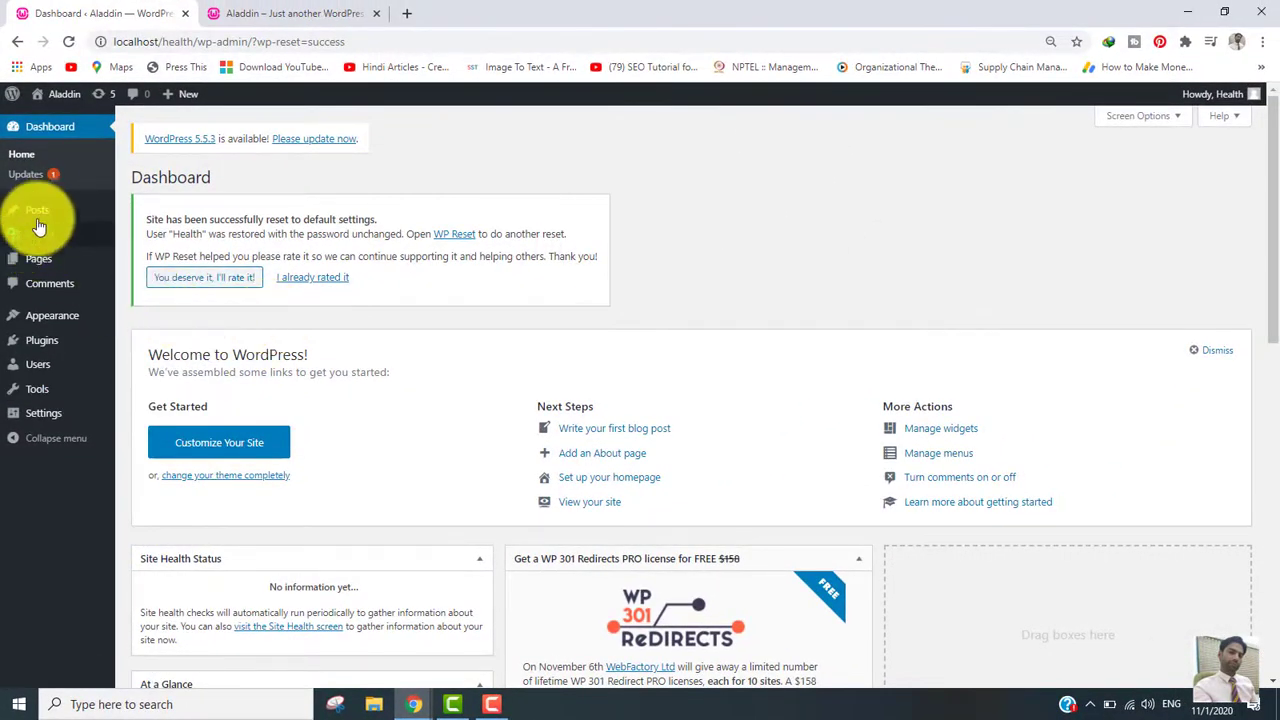
{"action": "mouse_move", "coordinate": [20, 212]}
{"action": "mouse_move", "coordinate": [60, 268]}
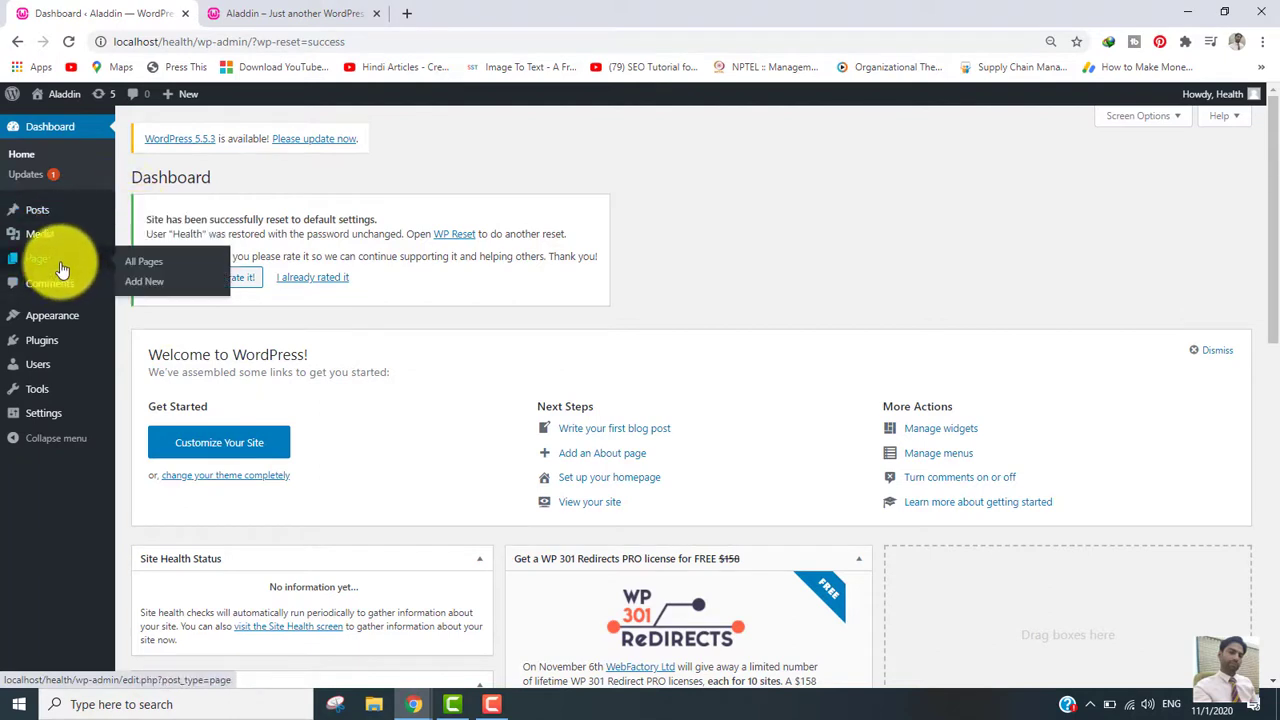